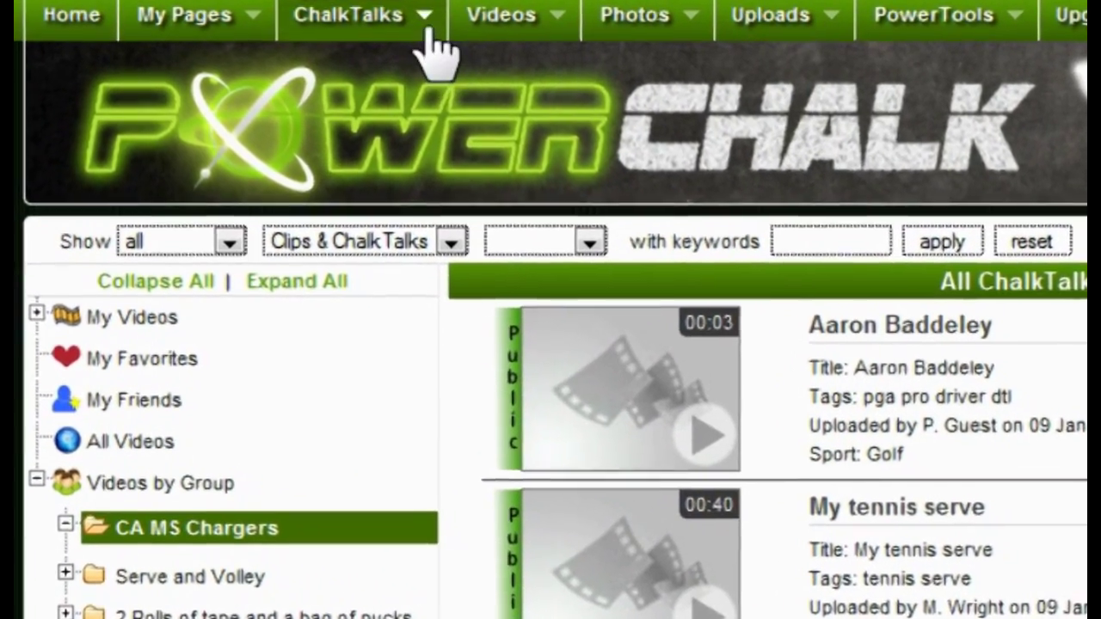
Launch the ChalkTalk Telestrator from the ChalkTalks menu
left_click(427, 34)
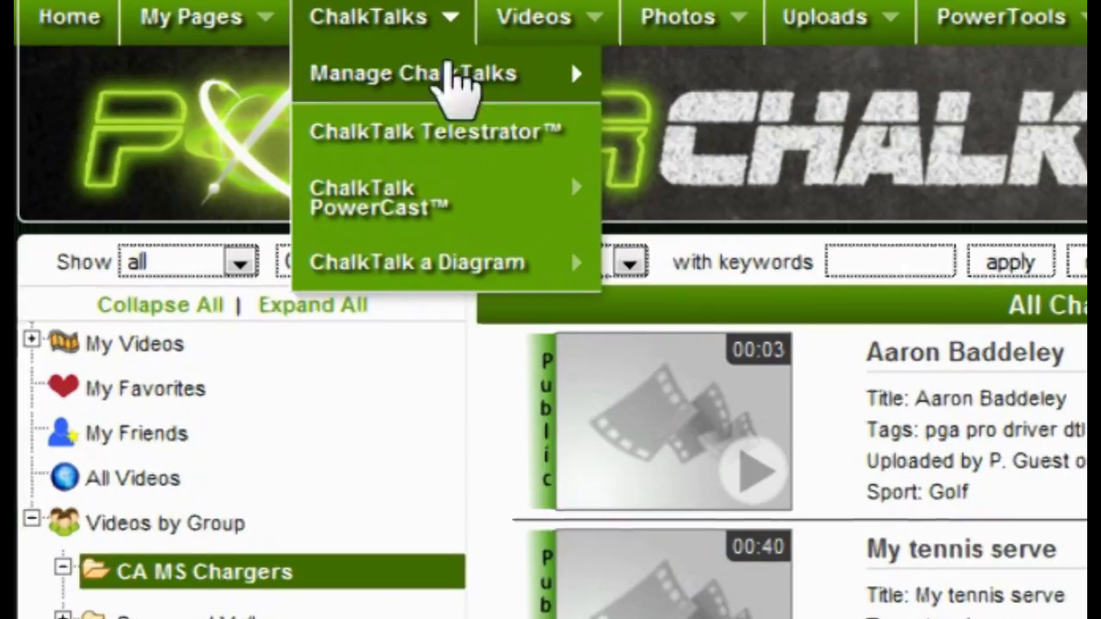
left_click(624, 148)
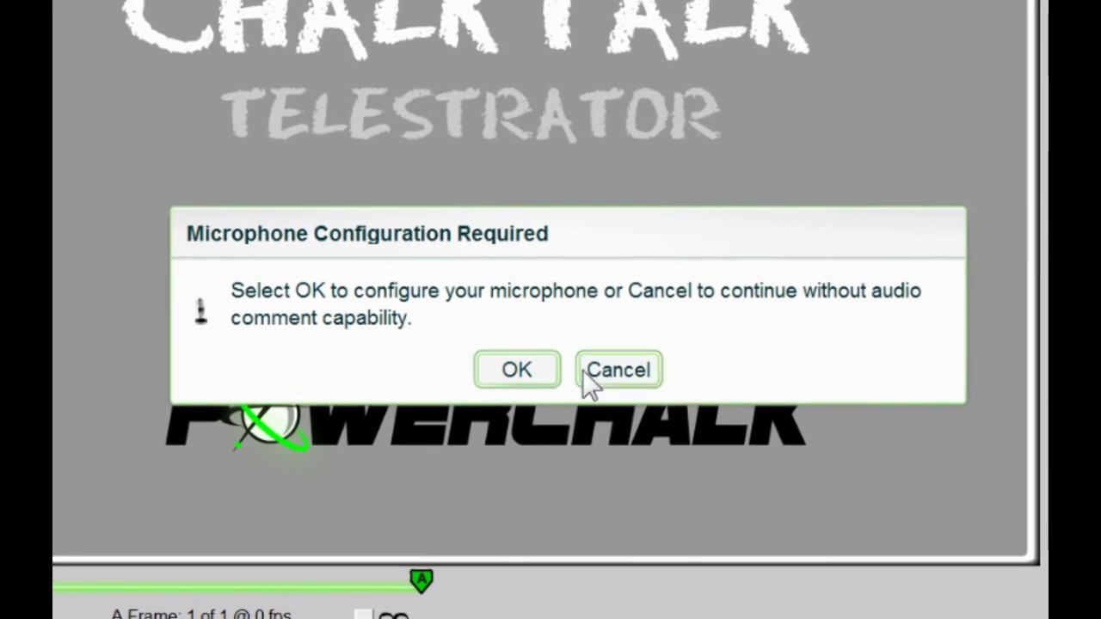
Permanently allow camera and microphone access, and lower the microphone record volume slightly
left_click(514, 375)
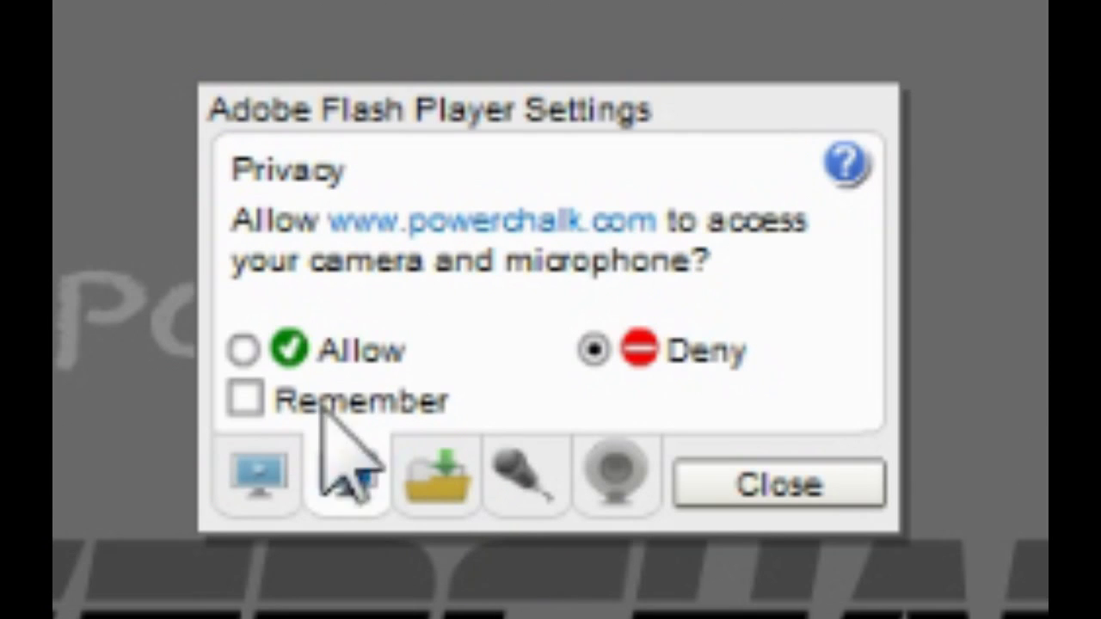
left_click(245, 350)
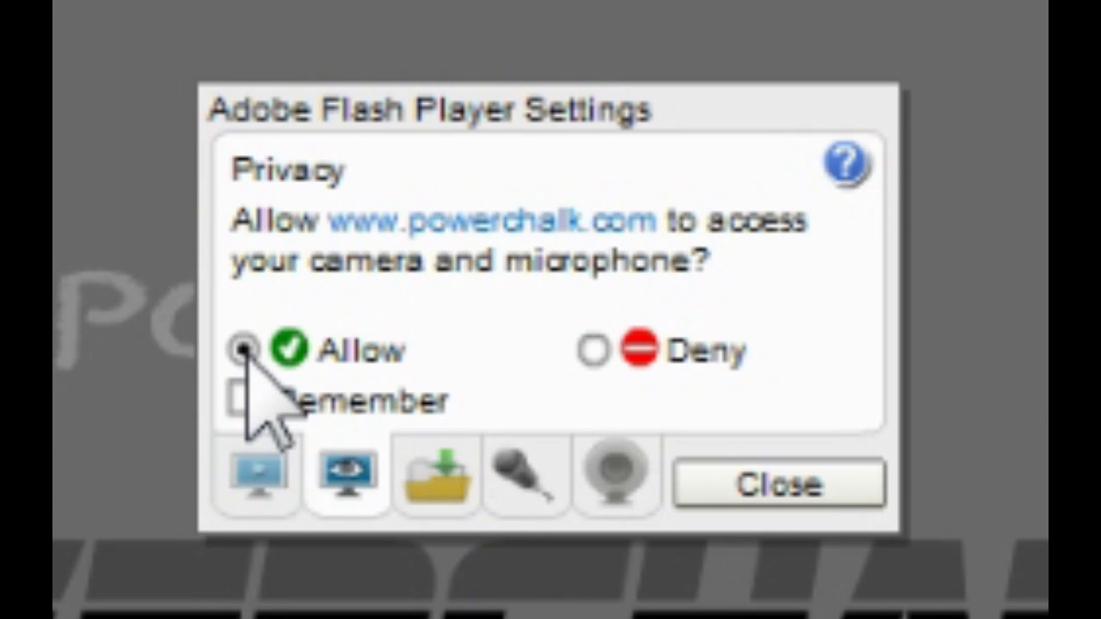
left_click(245, 398)
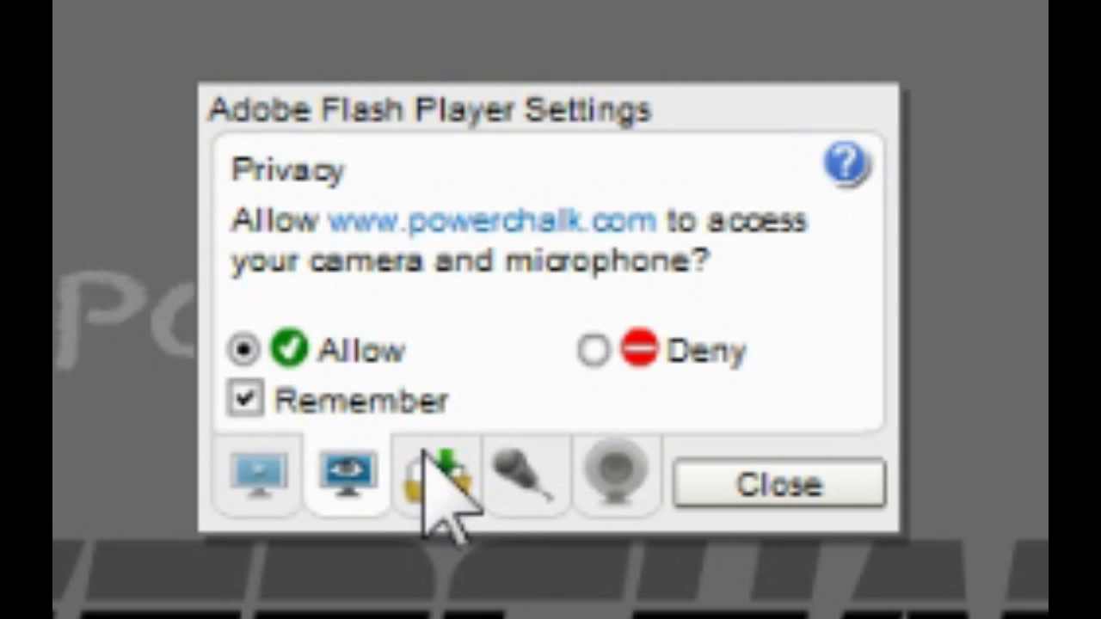
left_click(519, 492)
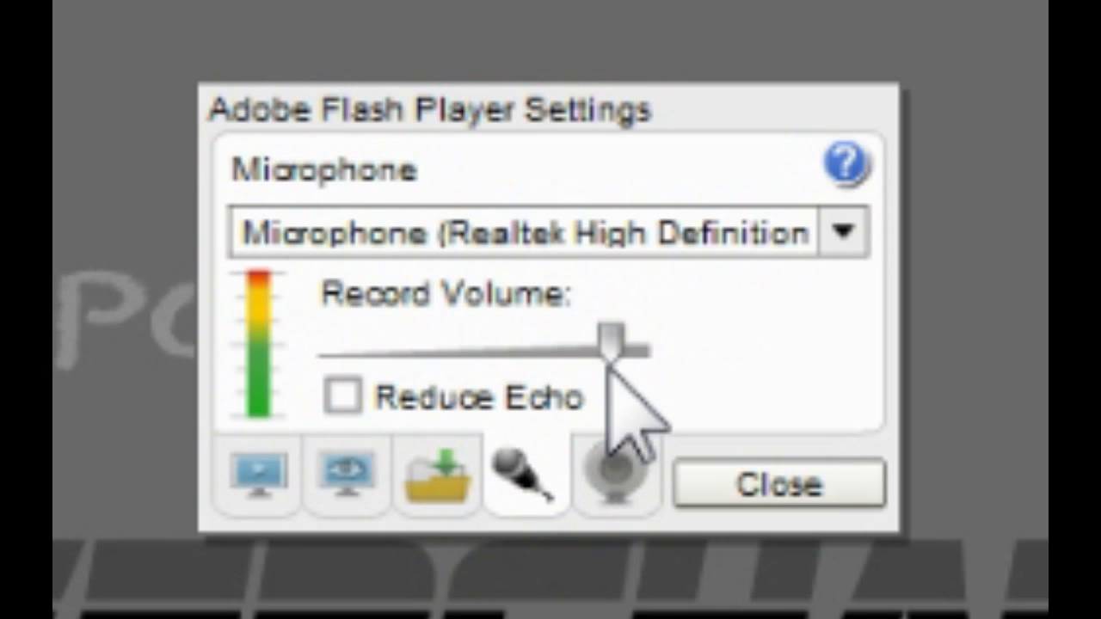
left_click_drag(609, 348, 587, 353)
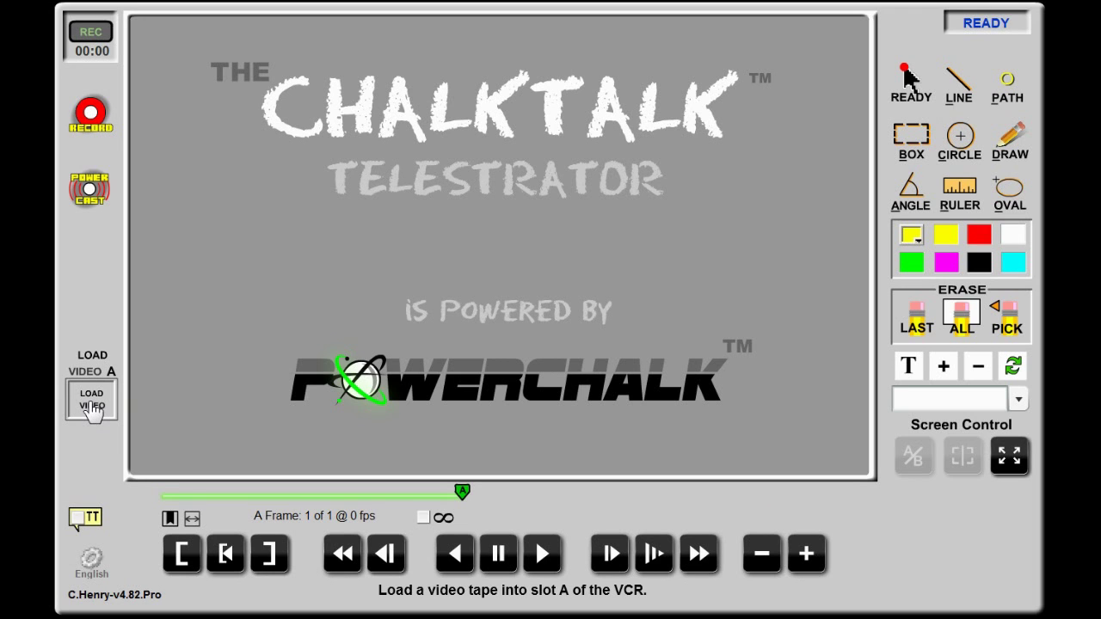
Load the public Pitch_MOV057.MOD backyard clip into Video A from the thumbnail browser
left_click(92, 410)
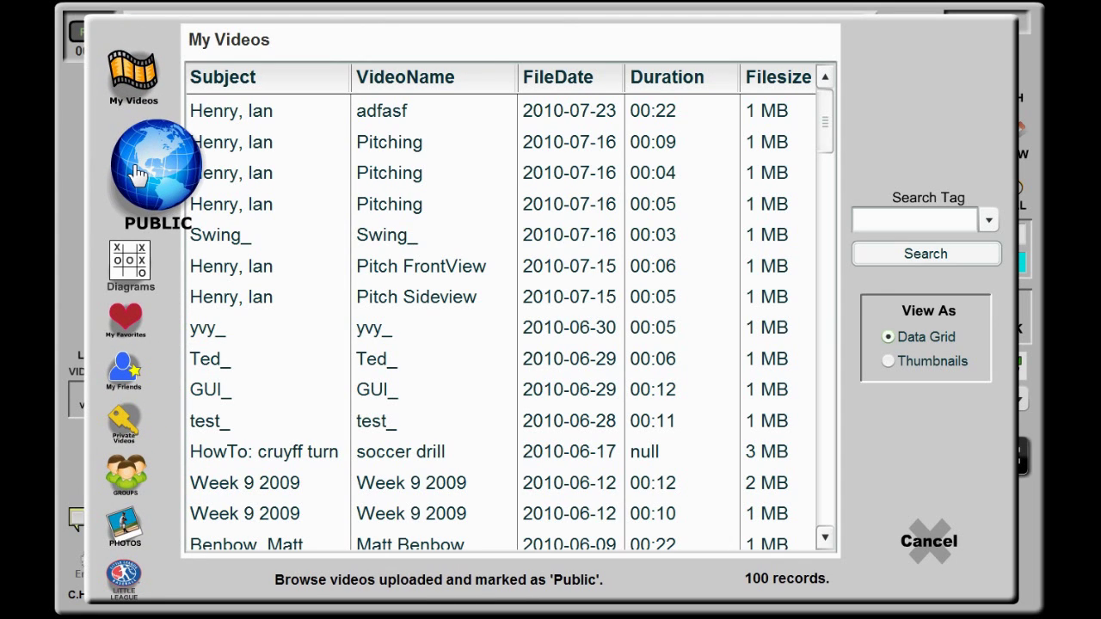
left_click(137, 172)
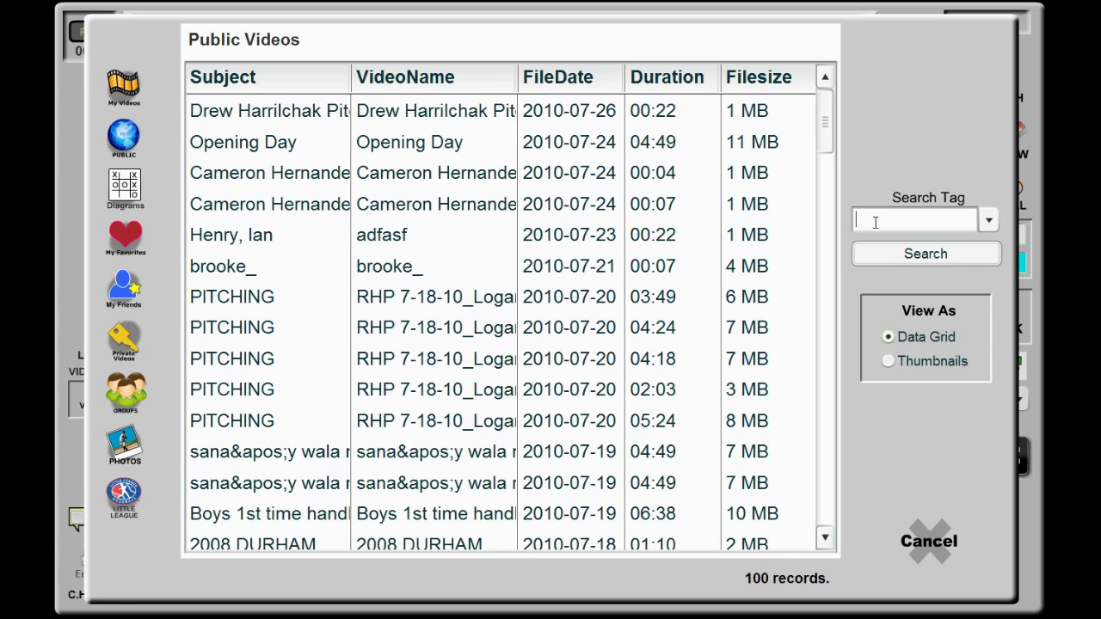
key("Return")
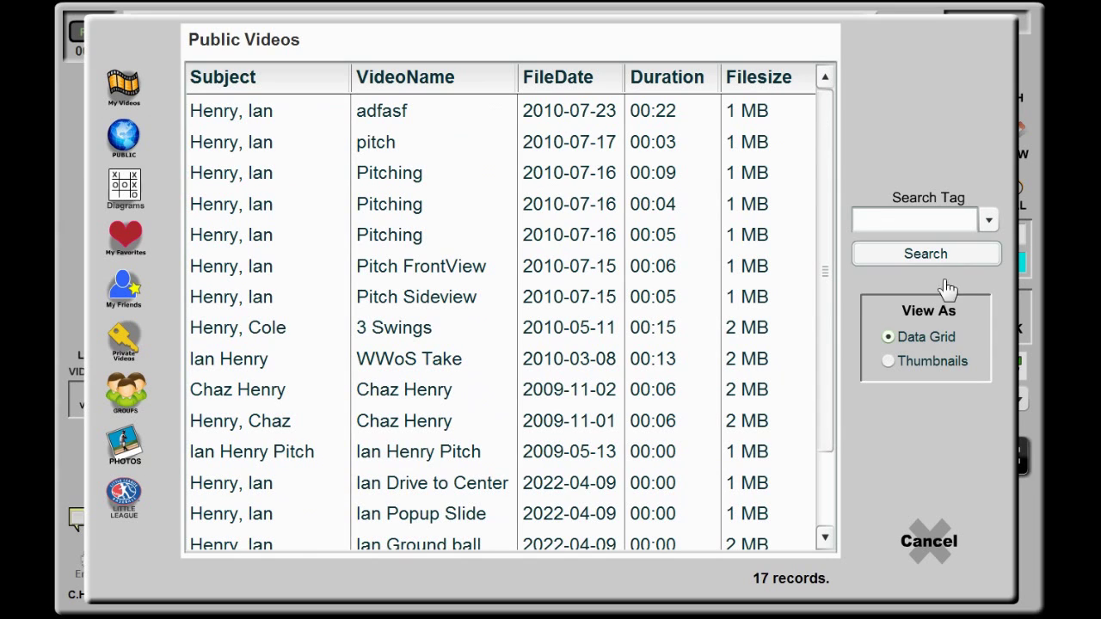
left_click(888, 360)
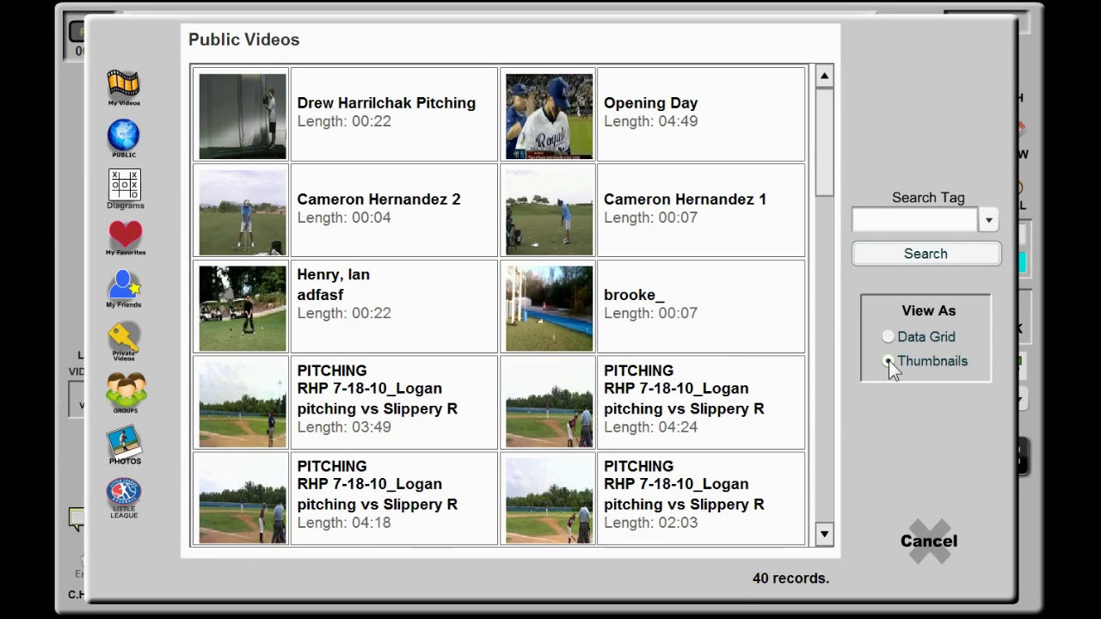
left_click(557, 423)
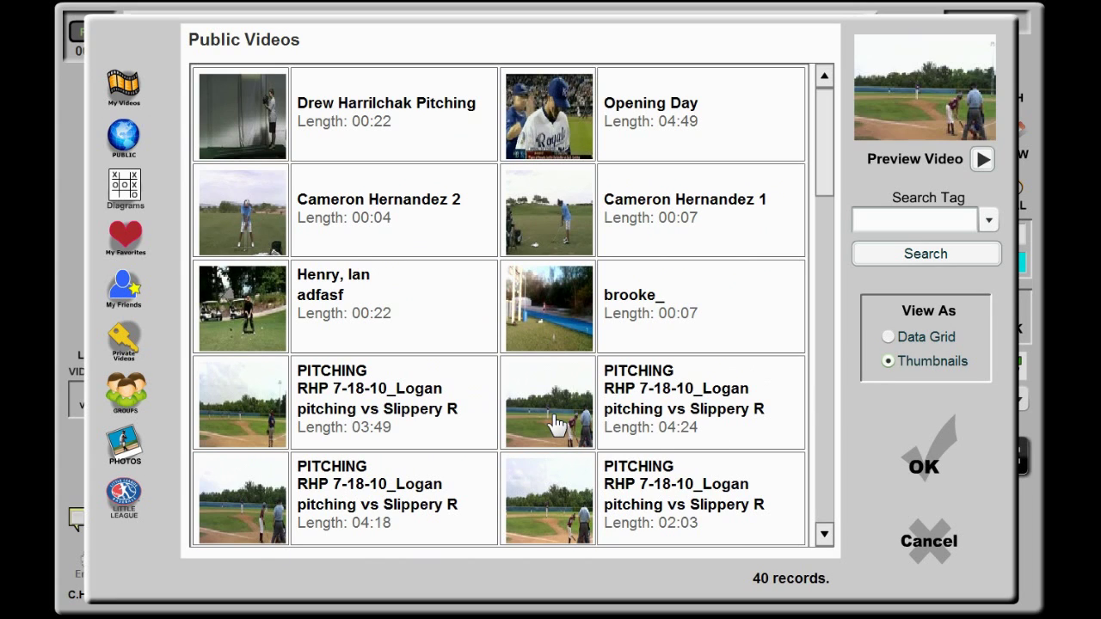
left_click(823, 495)
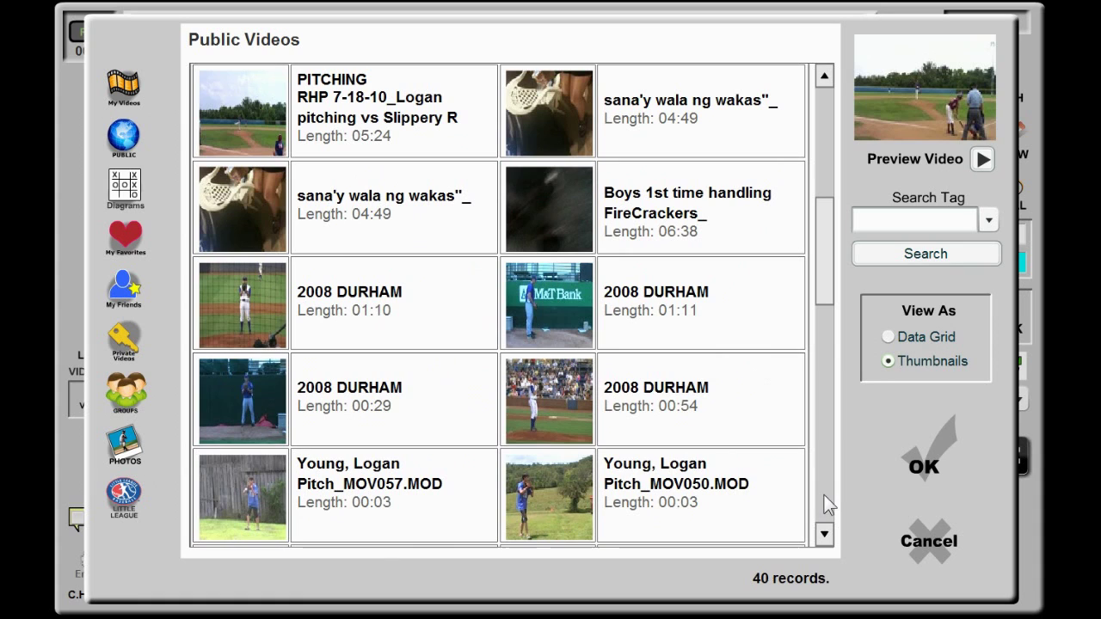
left_click(262, 497)
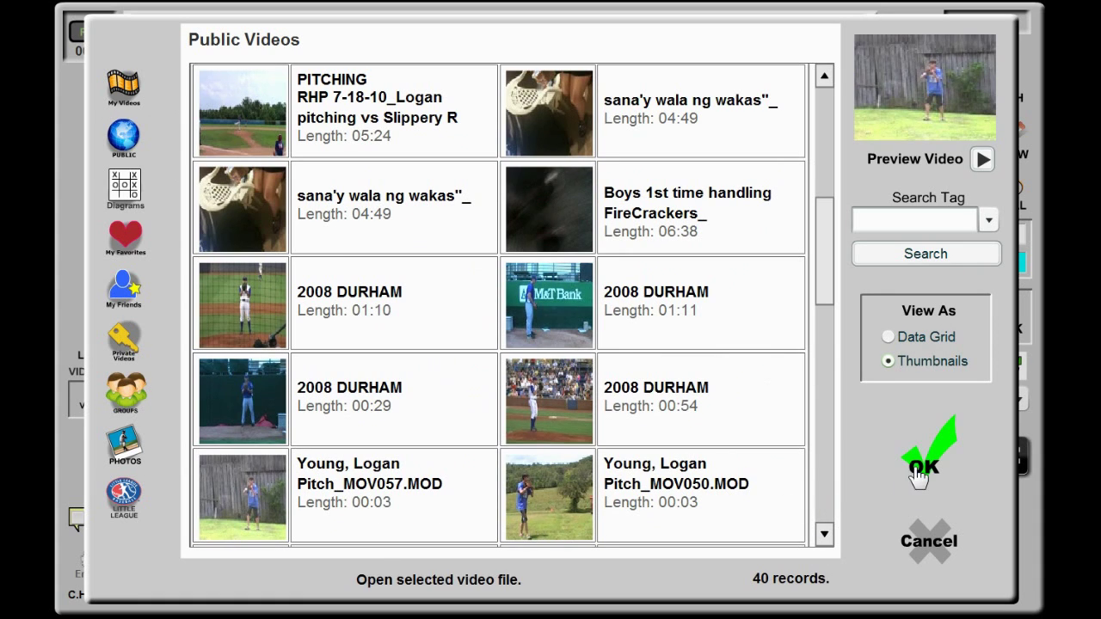
left_click(920, 469)
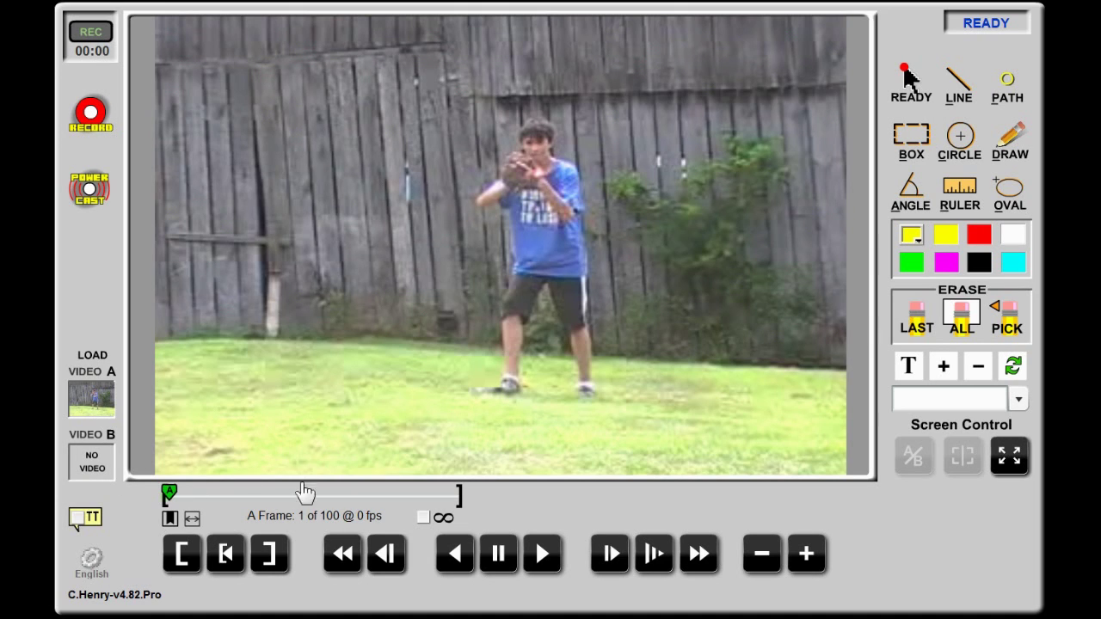
Play the pitch clip in super slow motion, then pause and advance one frame
left_click(541, 561)
left_click(542, 561)
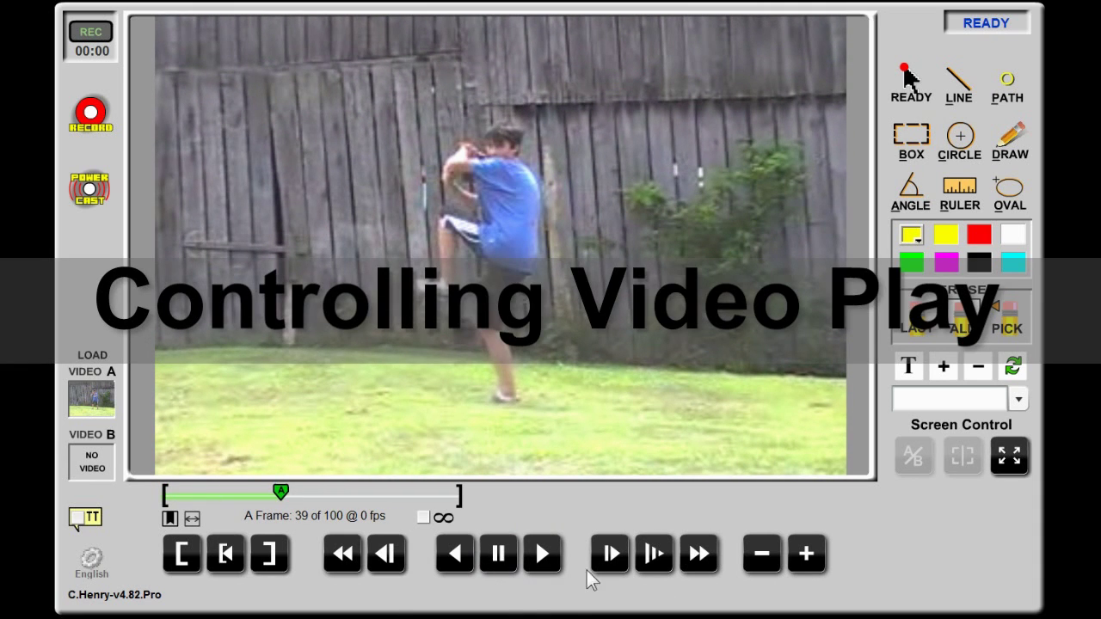
left_click(657, 565)
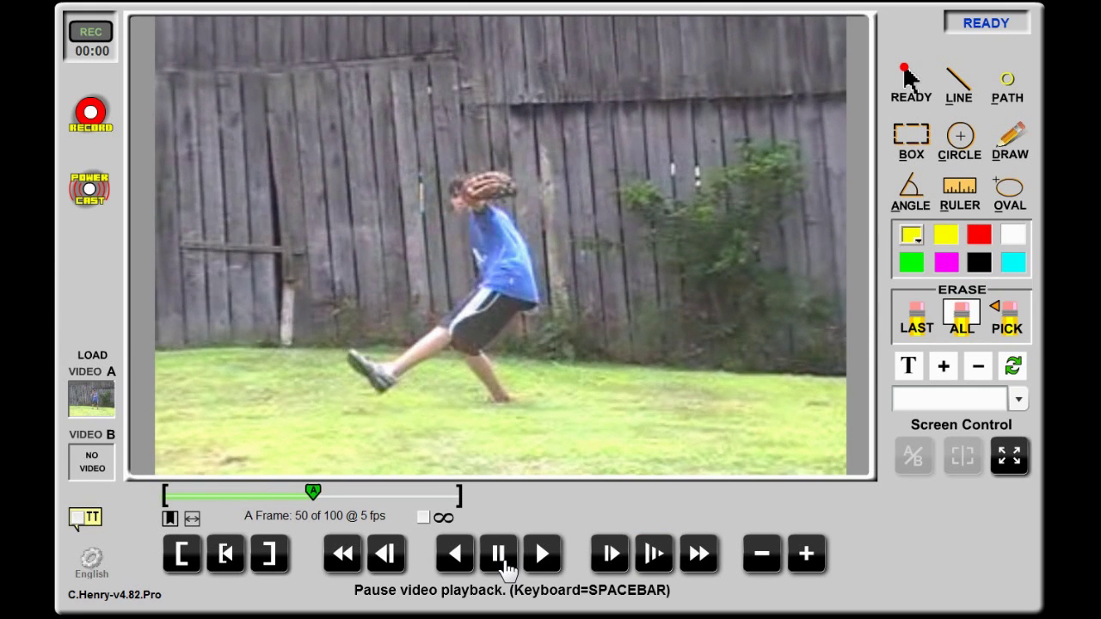
left_click(501, 568)
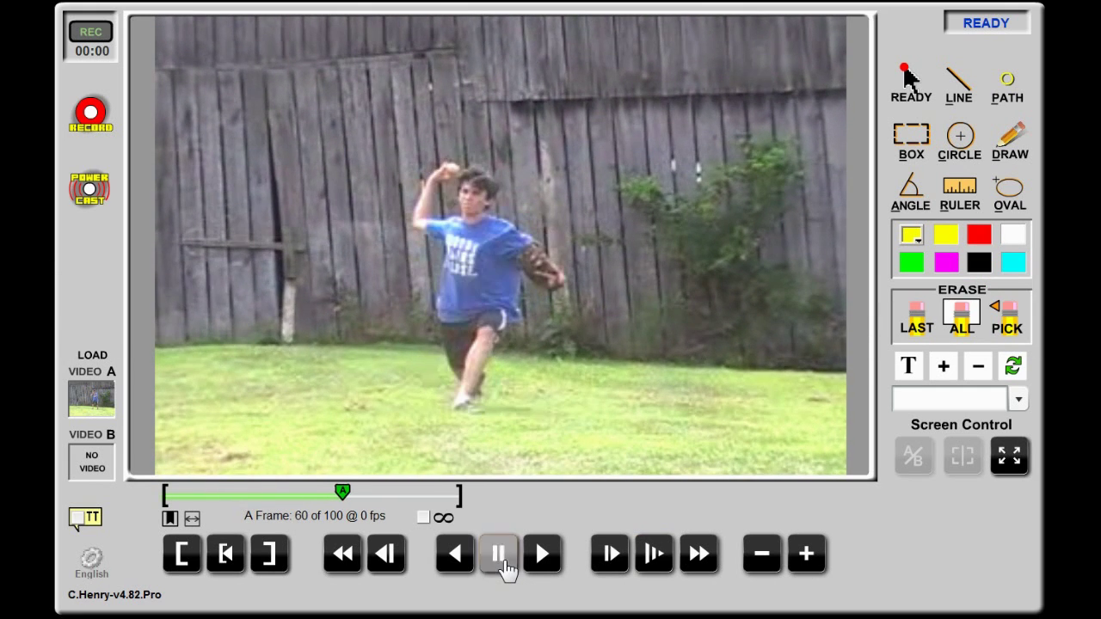
left_click(805, 559)
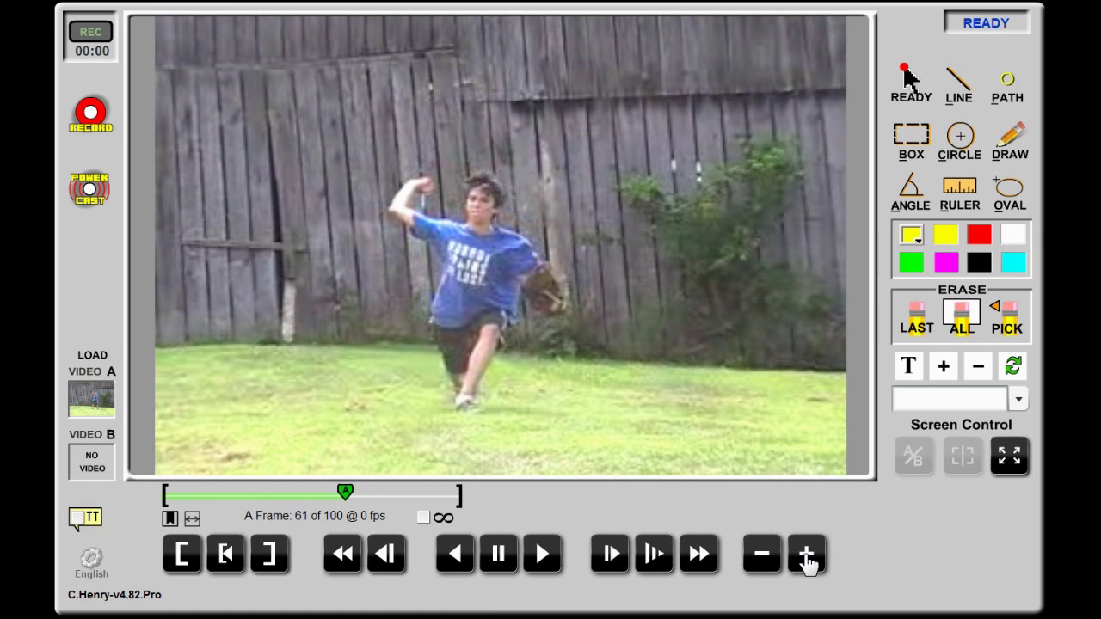
Step through frames with the mouse wheel and scrub the playhead back toward the leg lift
scroll(808, 563, "down", 2)
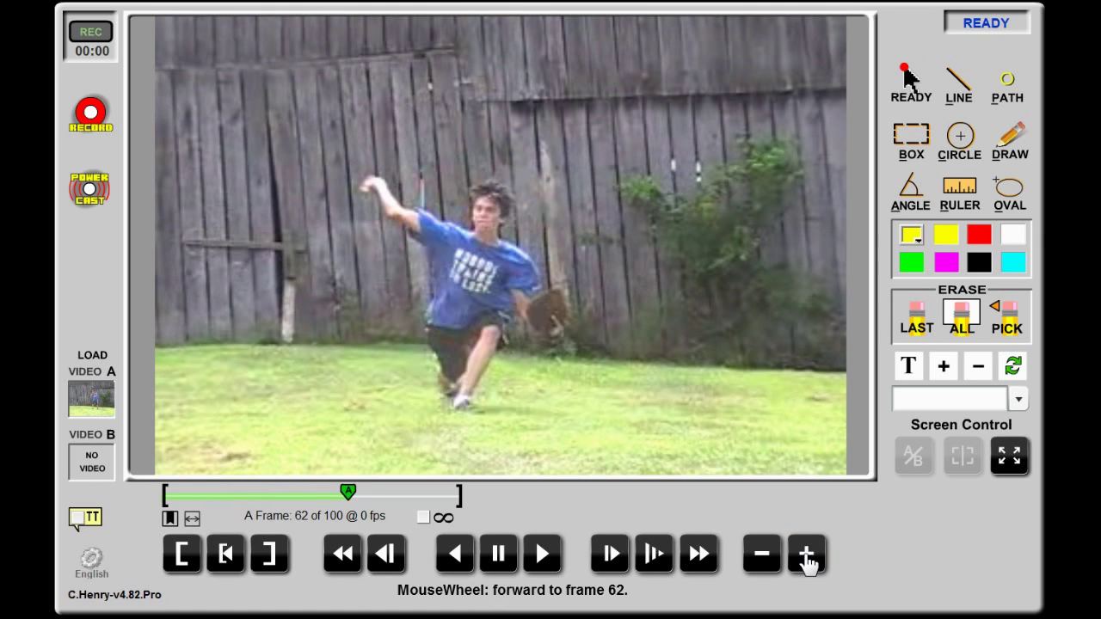
scroll(808, 563, "down", 1)
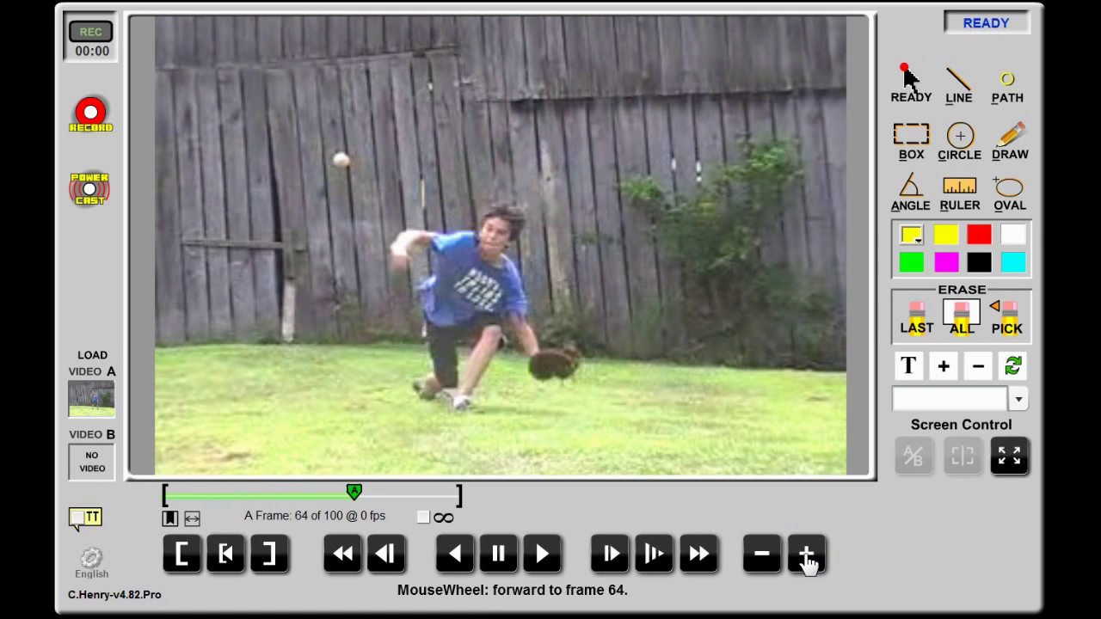
scroll(808, 563, "up", 1)
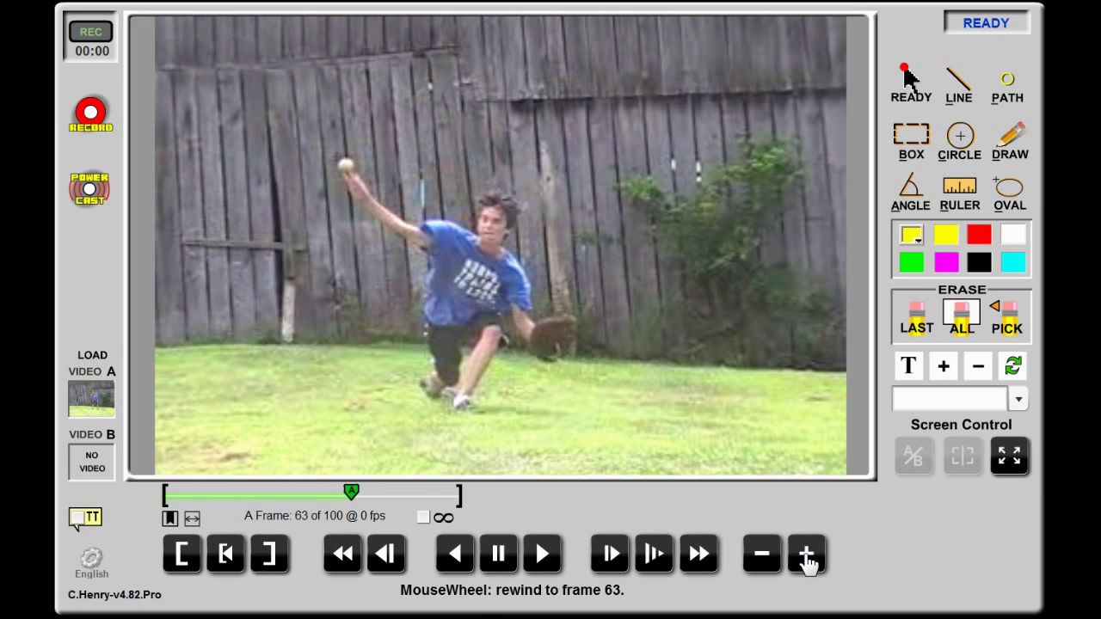
scroll(809, 563, "up", 3)
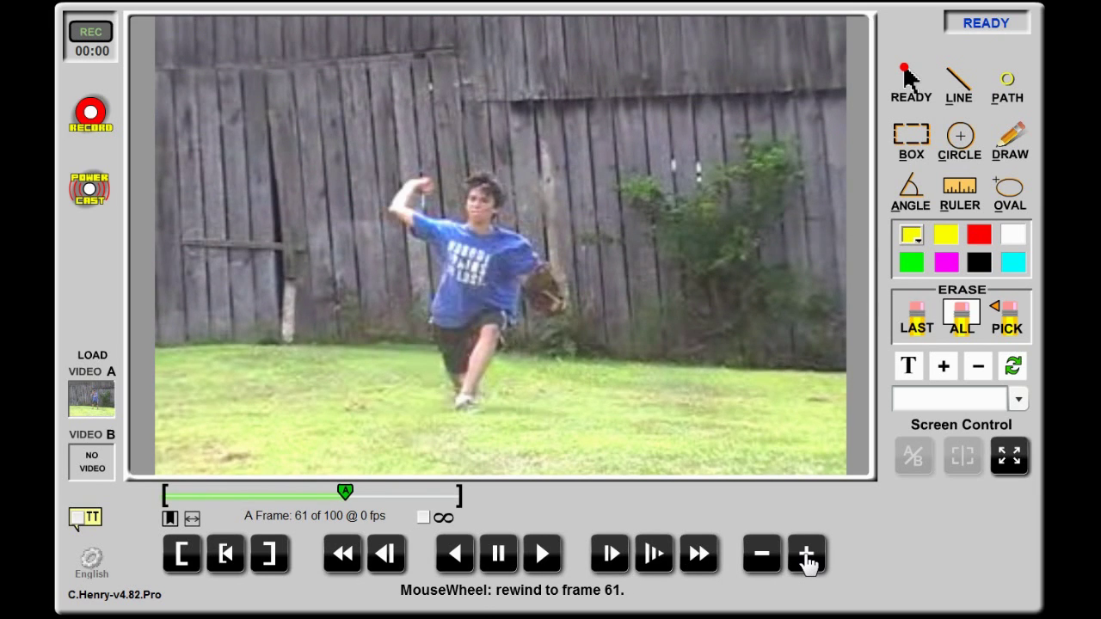
scroll(809, 563, "up", 1)
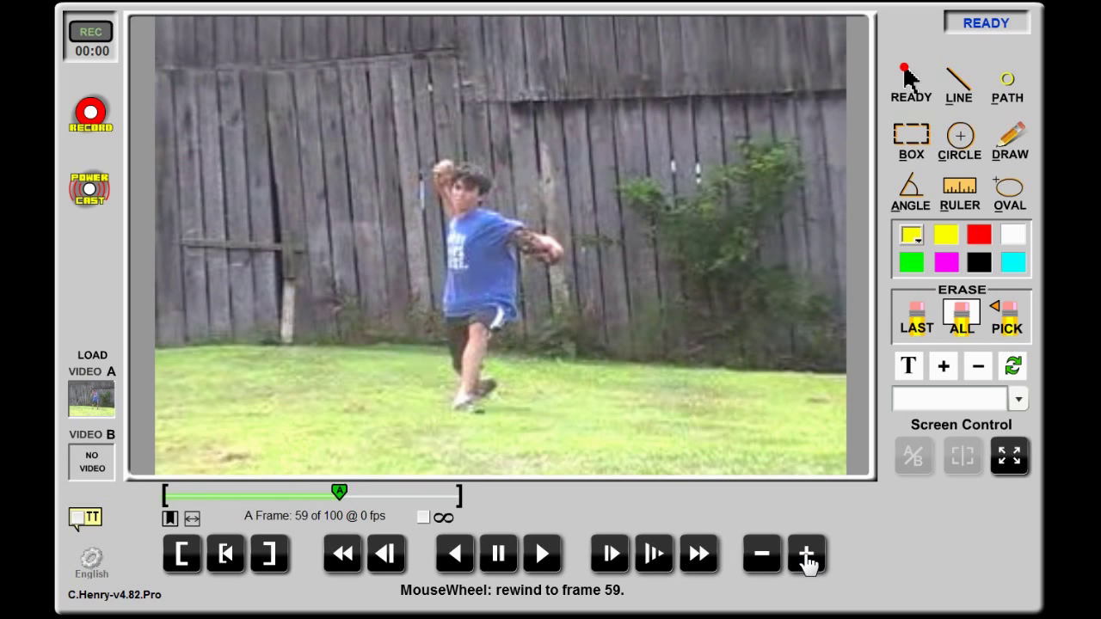
scroll(808, 564, "up", 1)
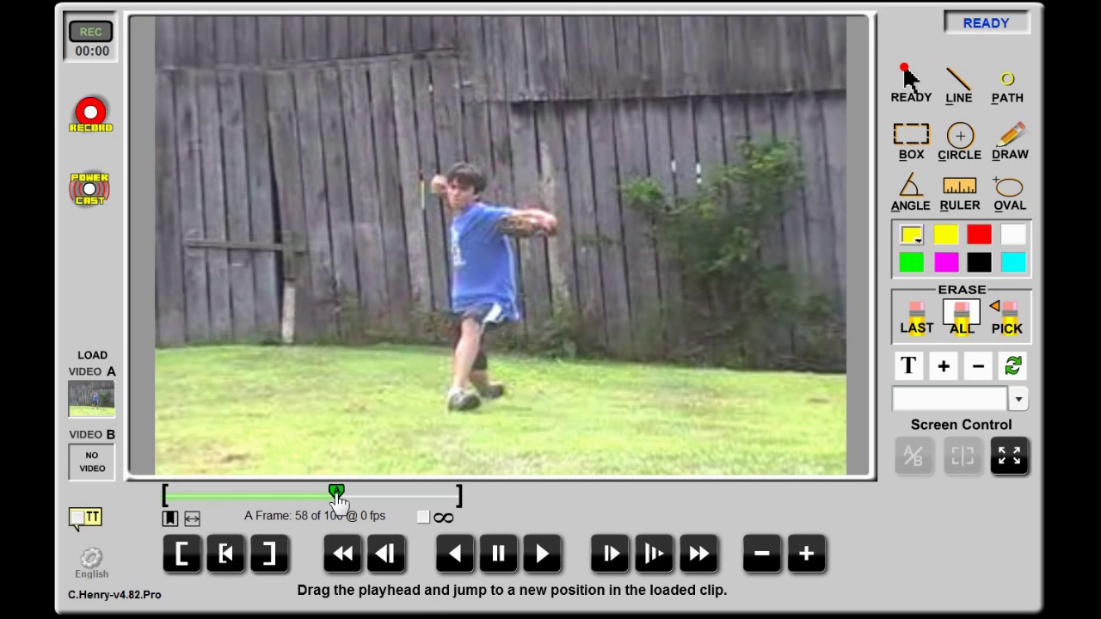
left_click_drag(338, 502, 277, 486)
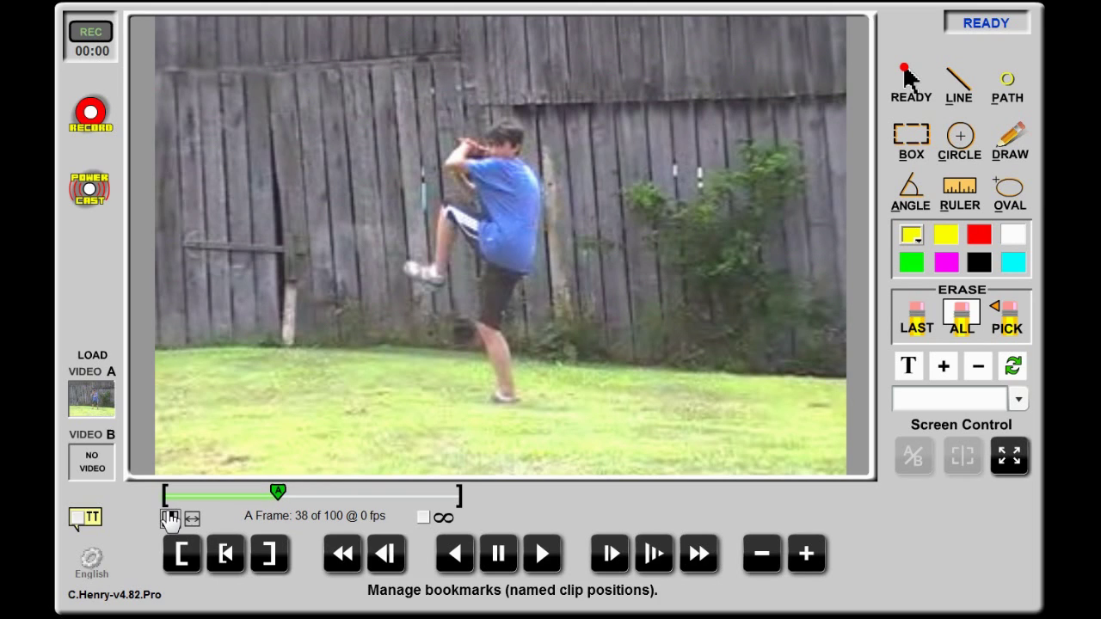
Reset video A's clip start marker at frame 38
left_click(181, 558)
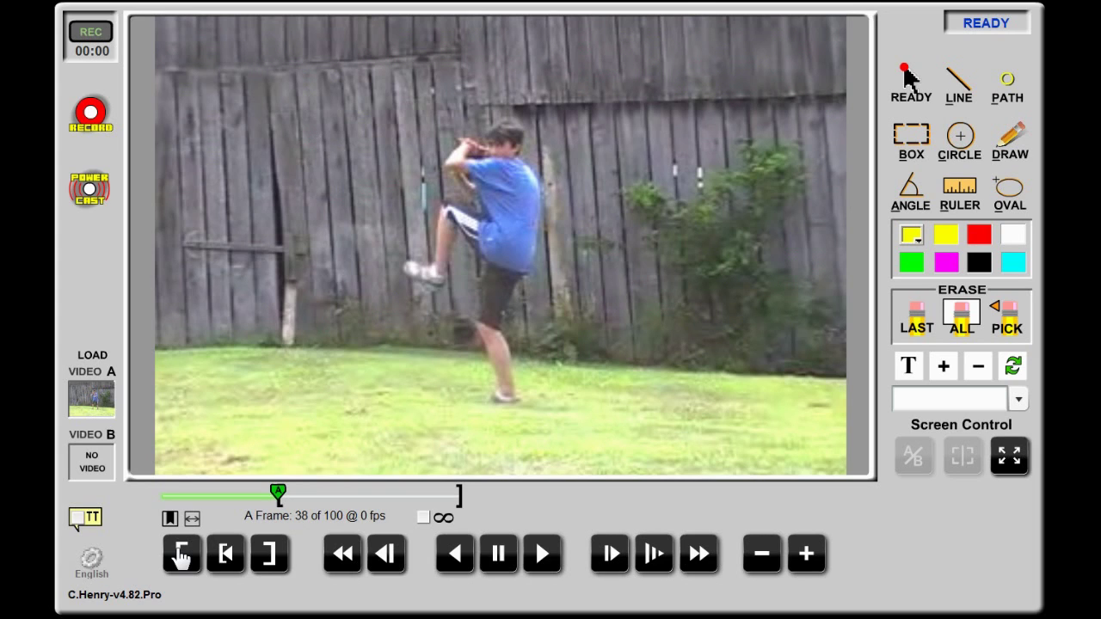
left_click(181, 558)
left_click(181, 557)
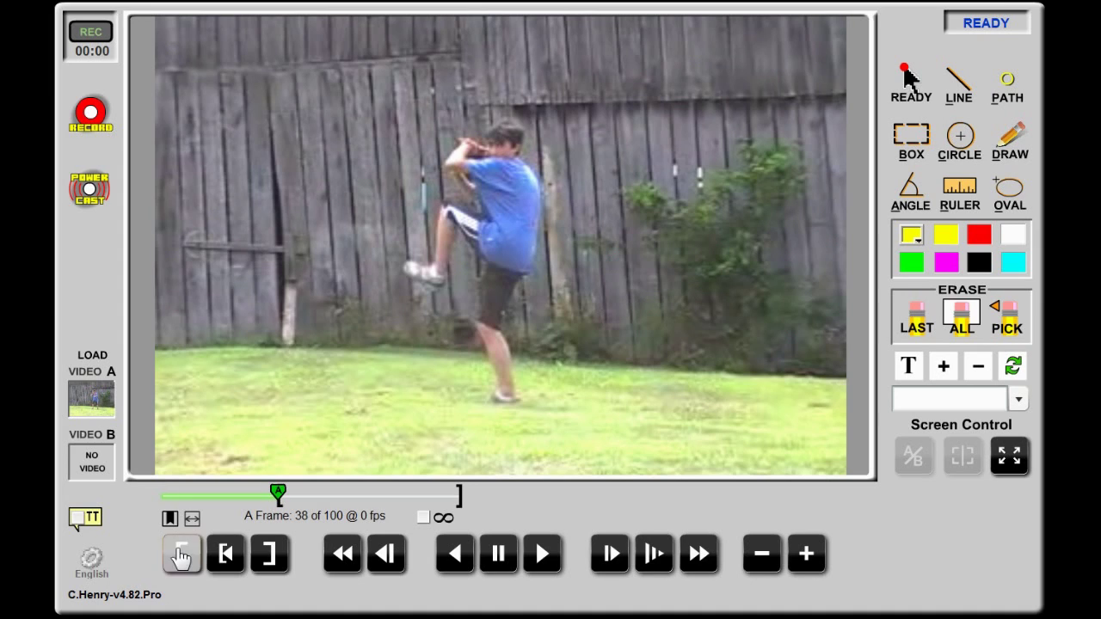
left_click(181, 557)
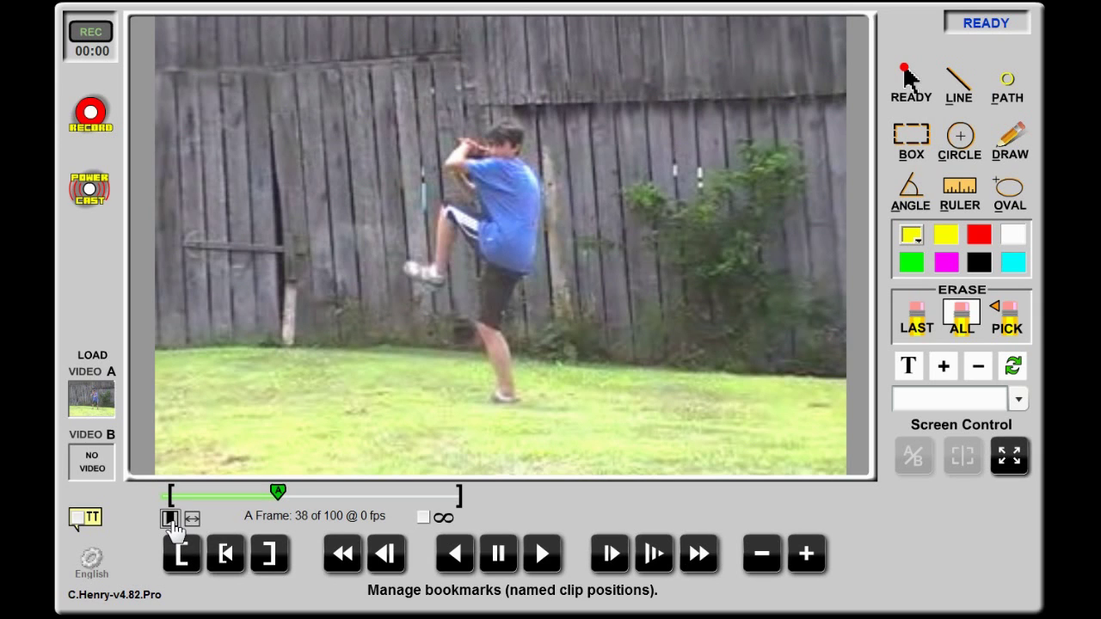
Add a bookmark named 'Set' at frame 38 of video A
left_click(170, 520)
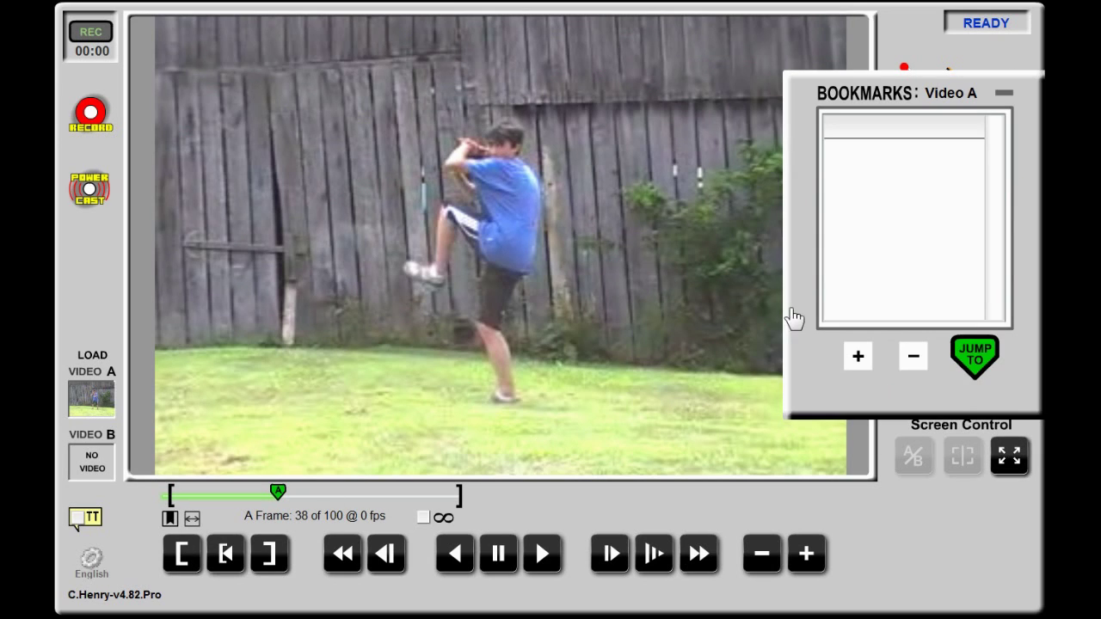
left_click(859, 358)
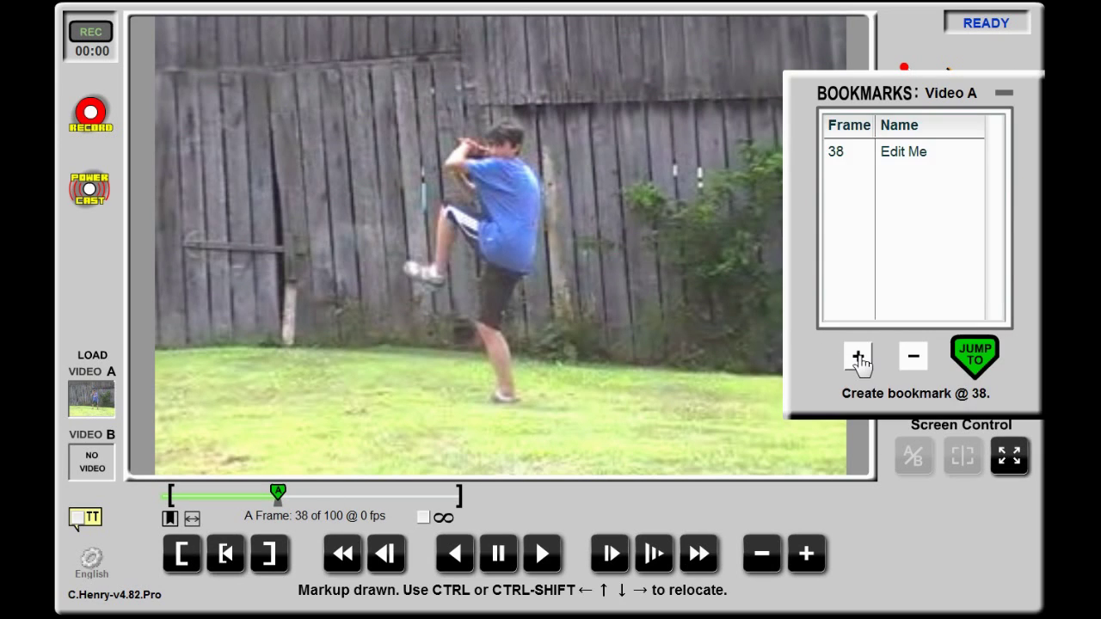
left_click(922, 157)
type("Set")
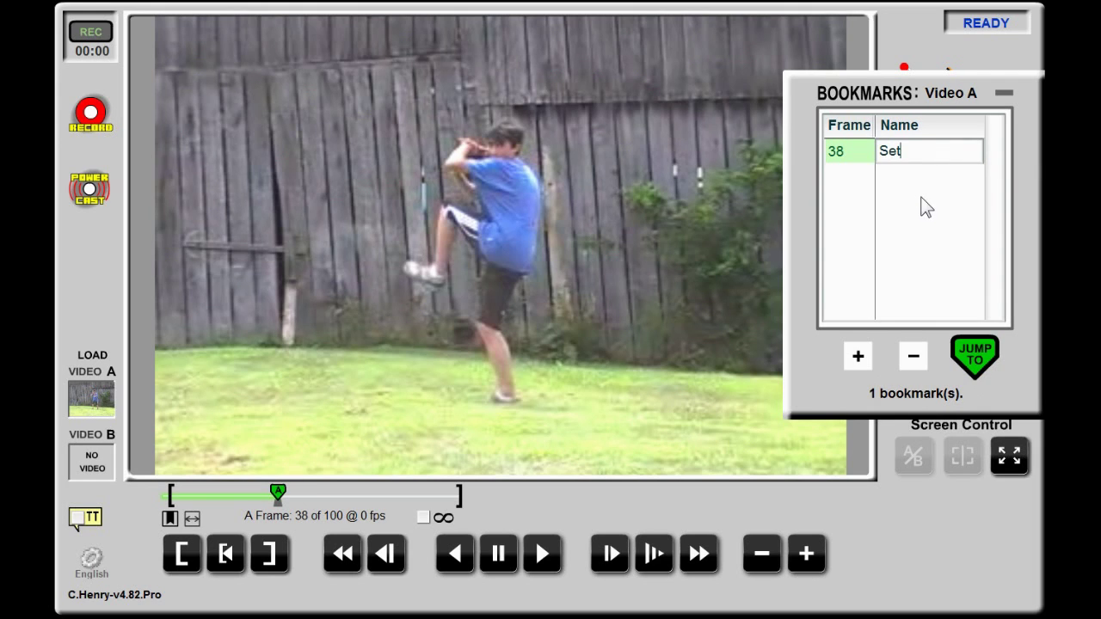
key("Return")
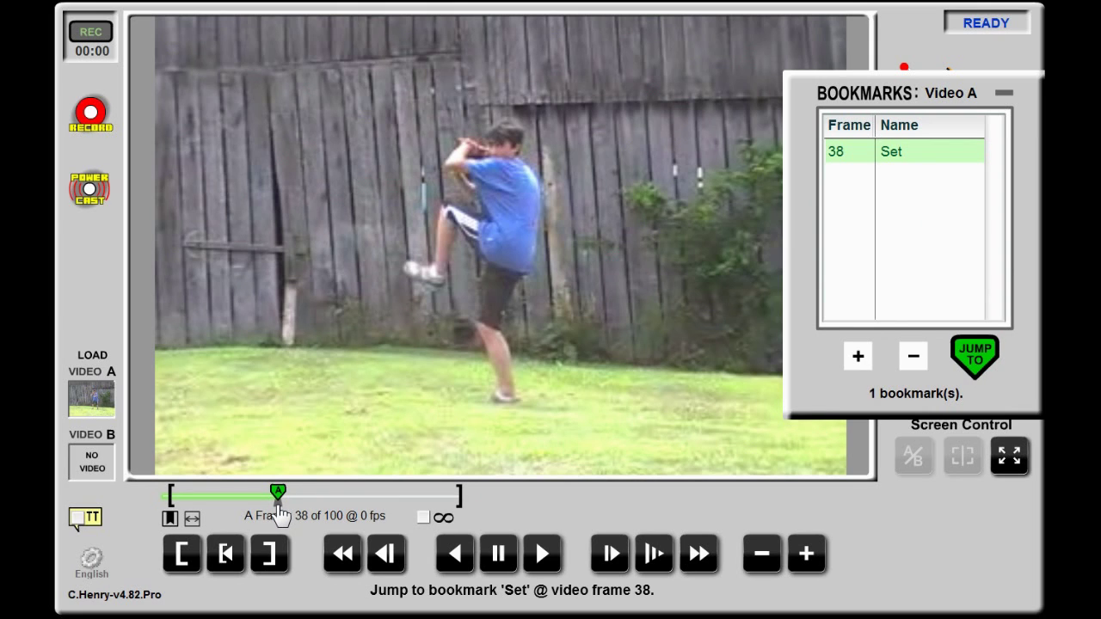
Test the Set bookmark by scrubbing ahead and jumping back, then close the bookmarks list
left_click_drag(278, 506, 347, 506)
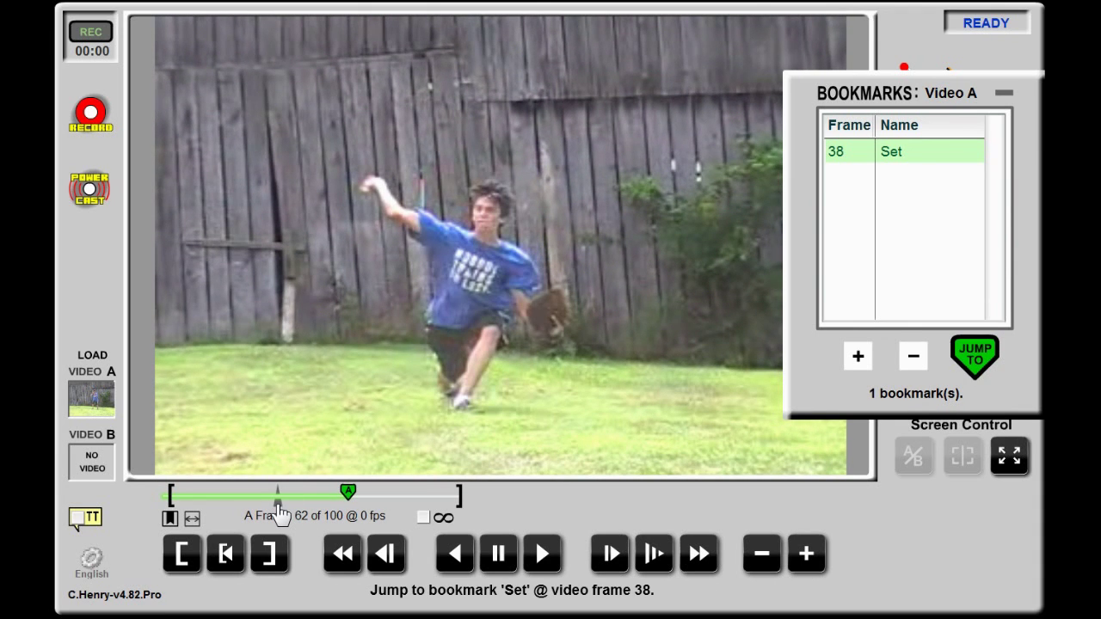
left_click(279, 514)
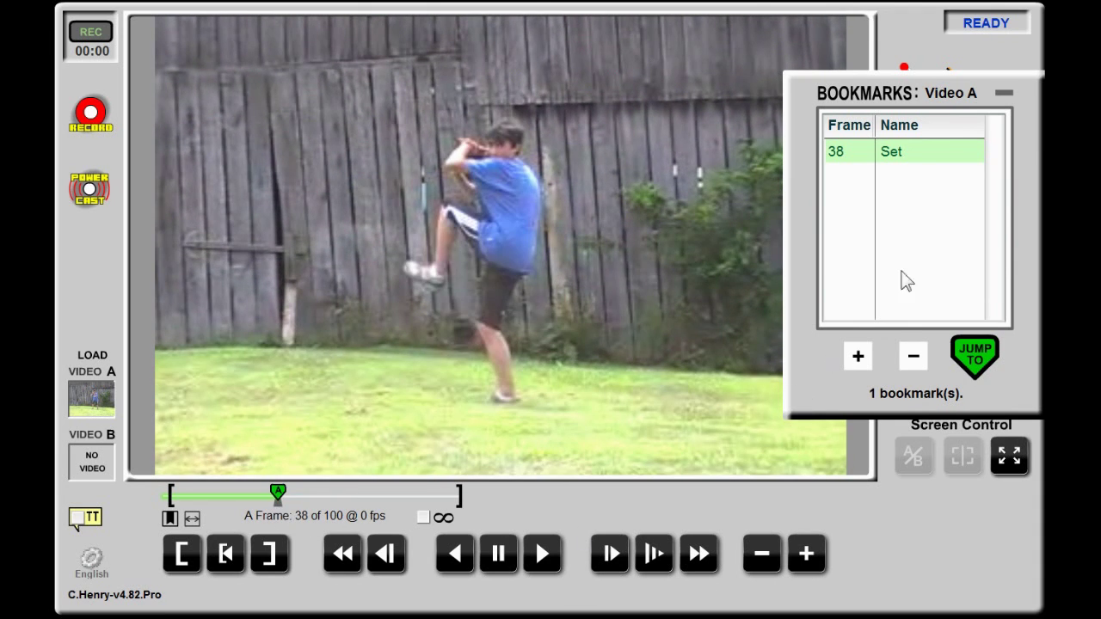
left_click(1004, 92)
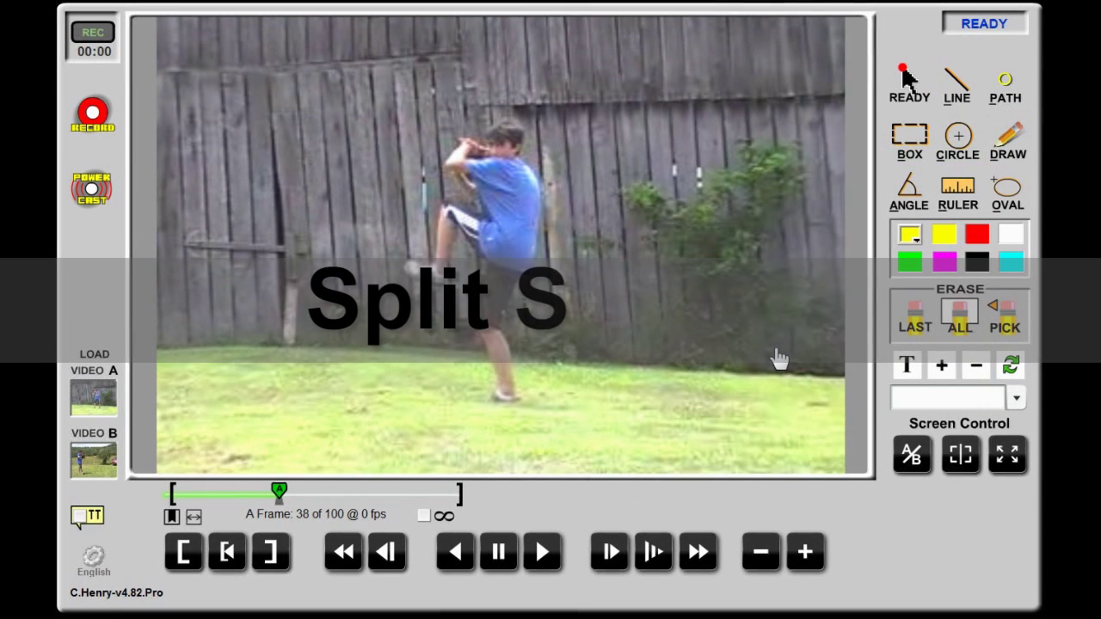
Show videos A and B side by side, reposition B, and slow-play A to frame 49
left_click(912, 456)
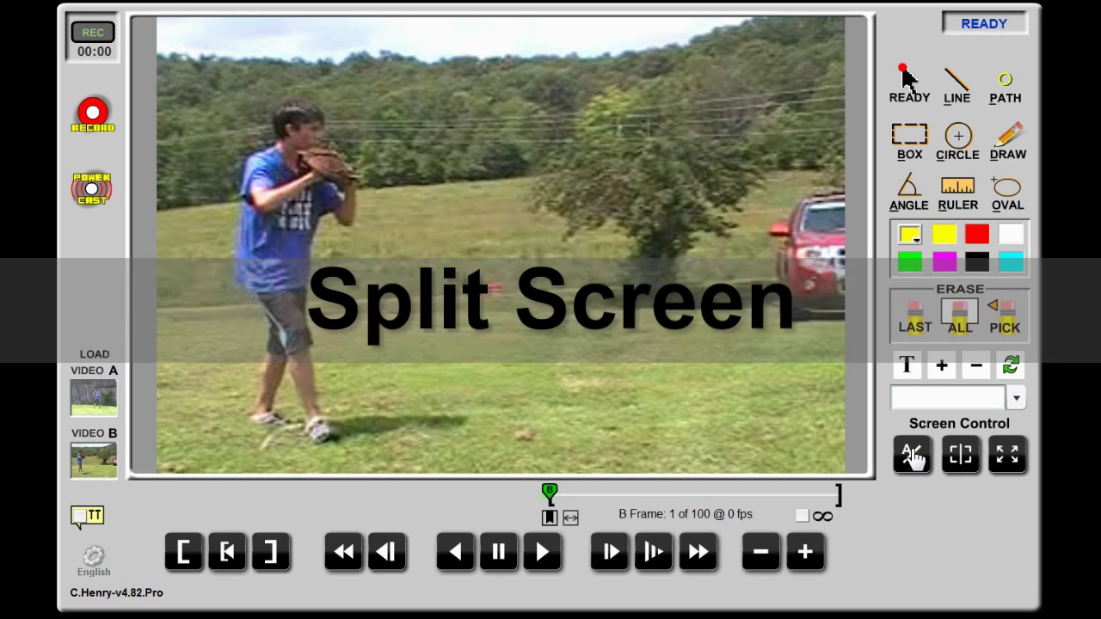
left_click(912, 455)
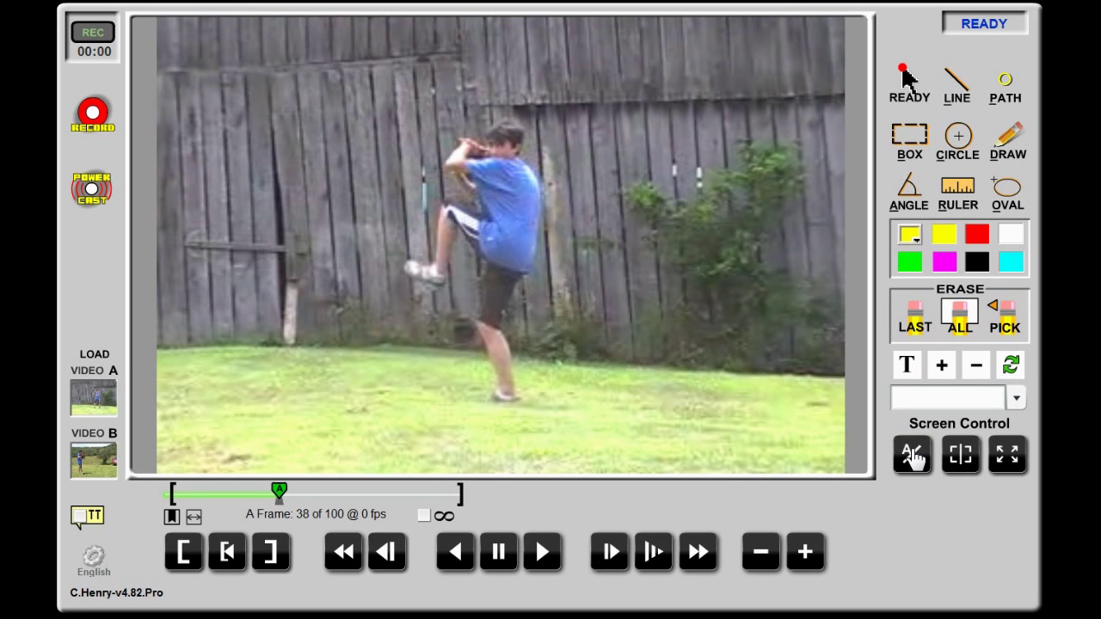
left_click(960, 455)
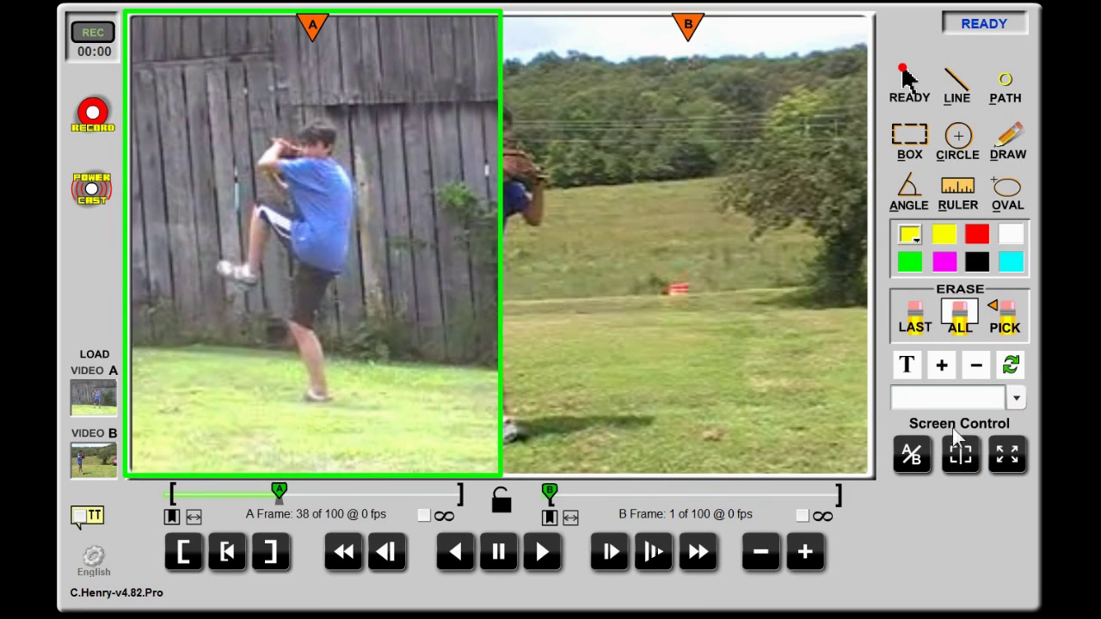
left_click_drag(690, 35, 793, 42)
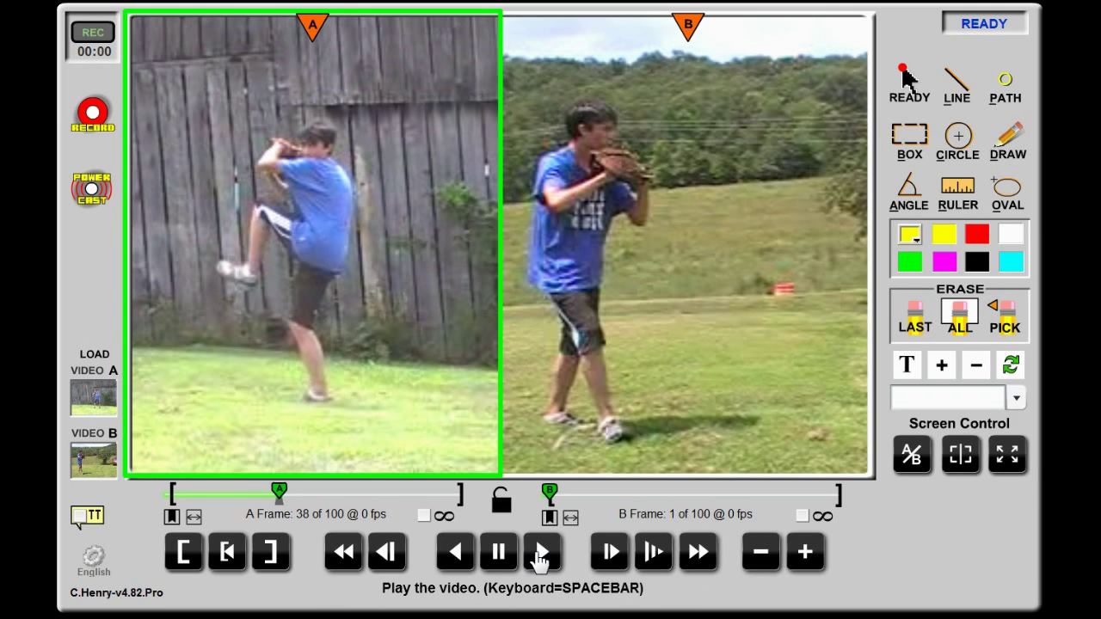
left_click(653, 553)
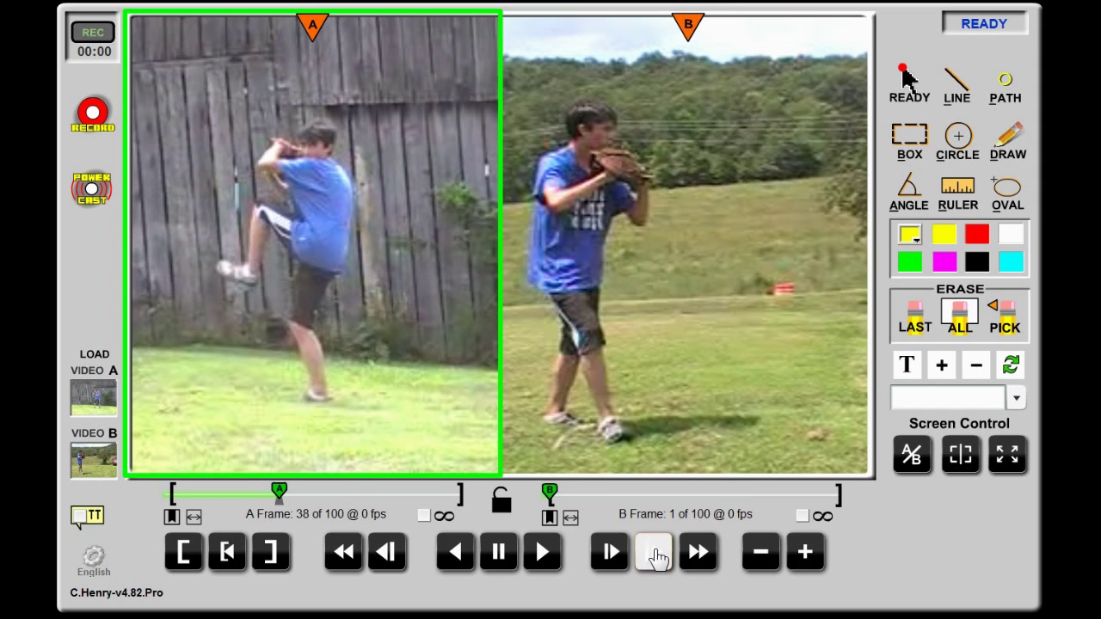
left_click(501, 555)
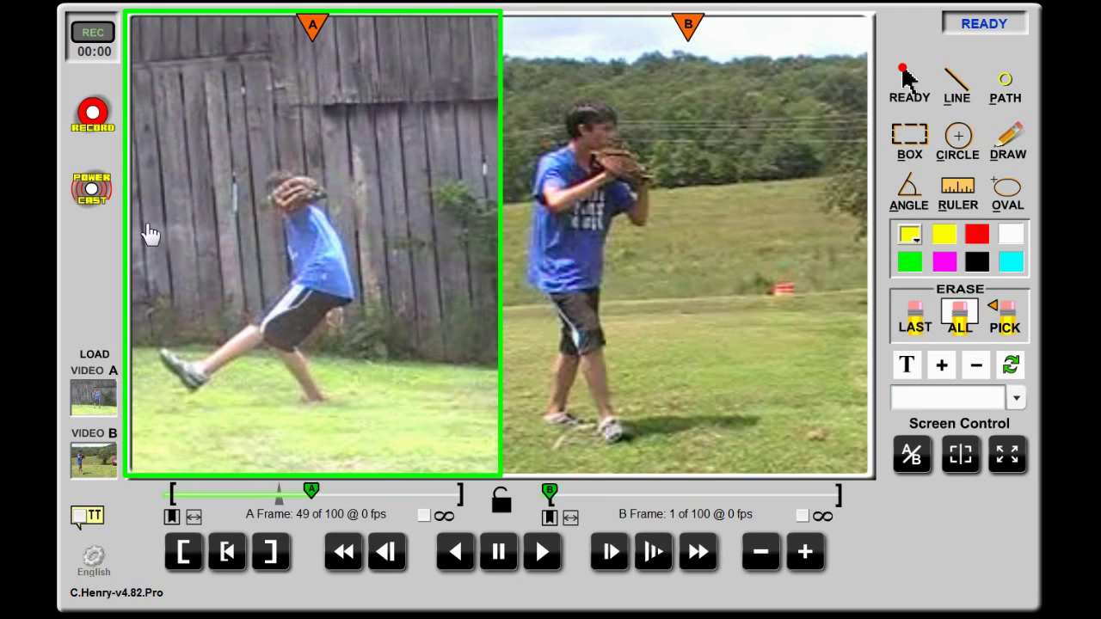
Make video B active, slow-play it and pause at frame 26, keeping the split view
left_click(910, 460)
left_click(910, 458)
left_click(910, 457)
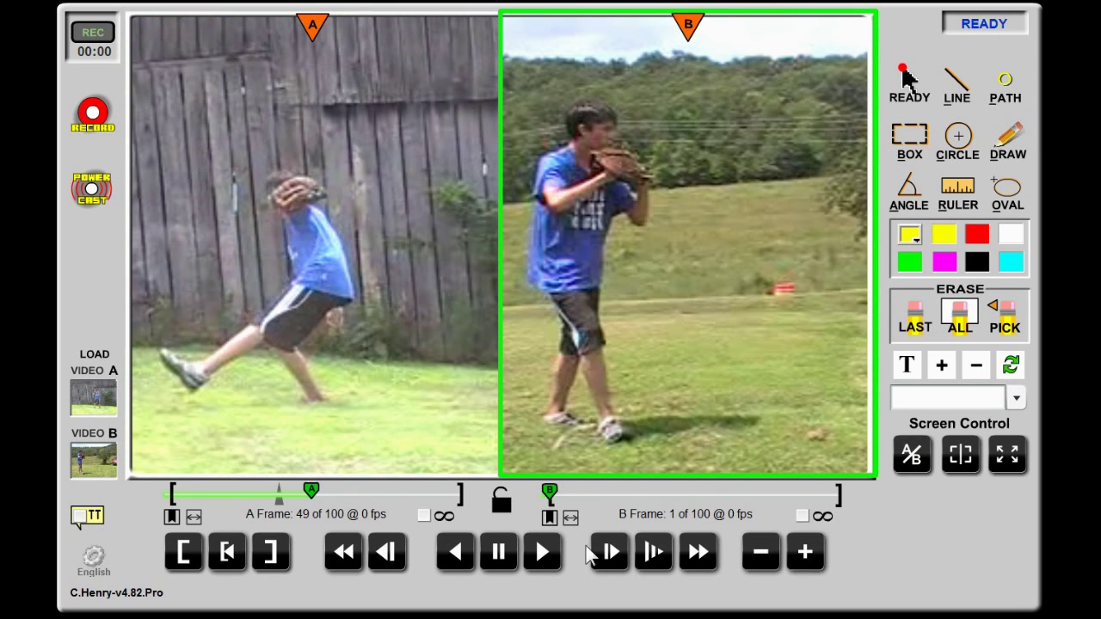
left_click(651, 553)
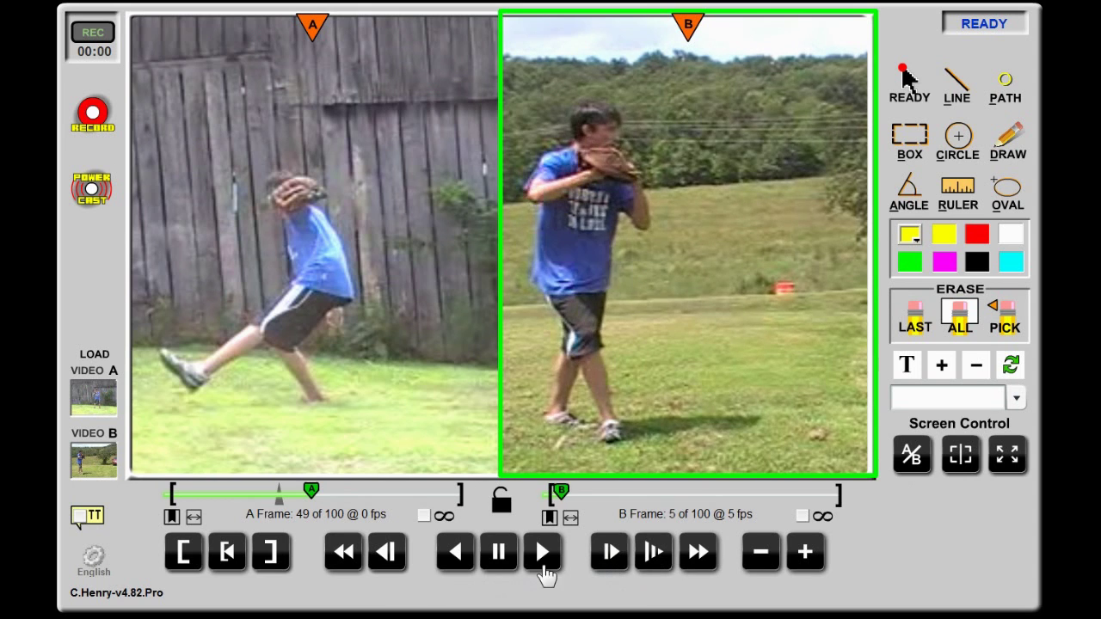
left_click(499, 553)
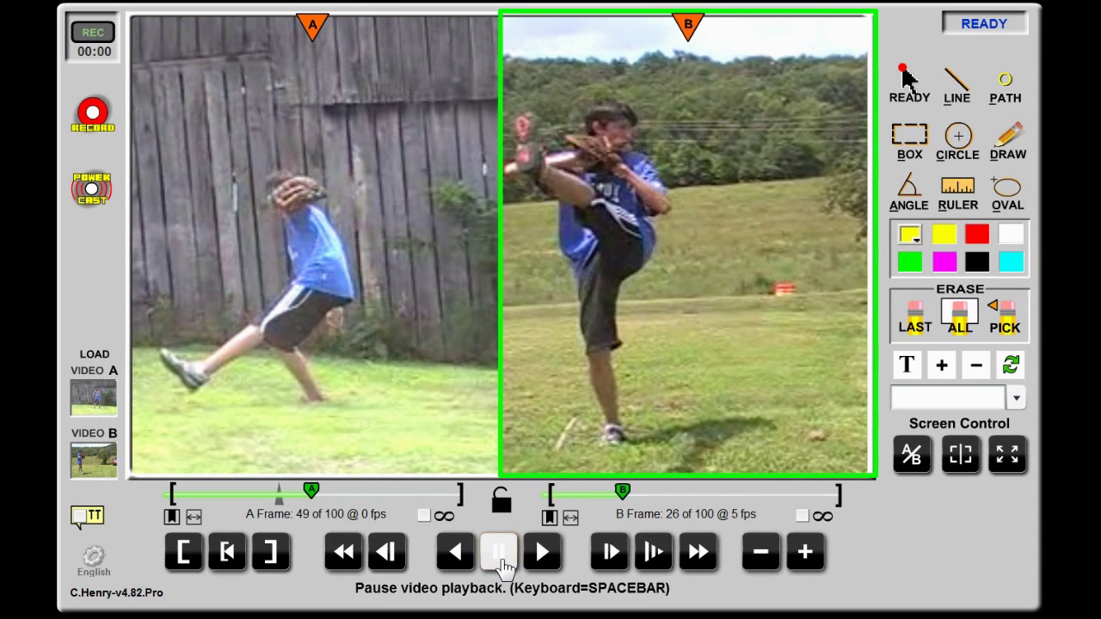
left_click(960, 456)
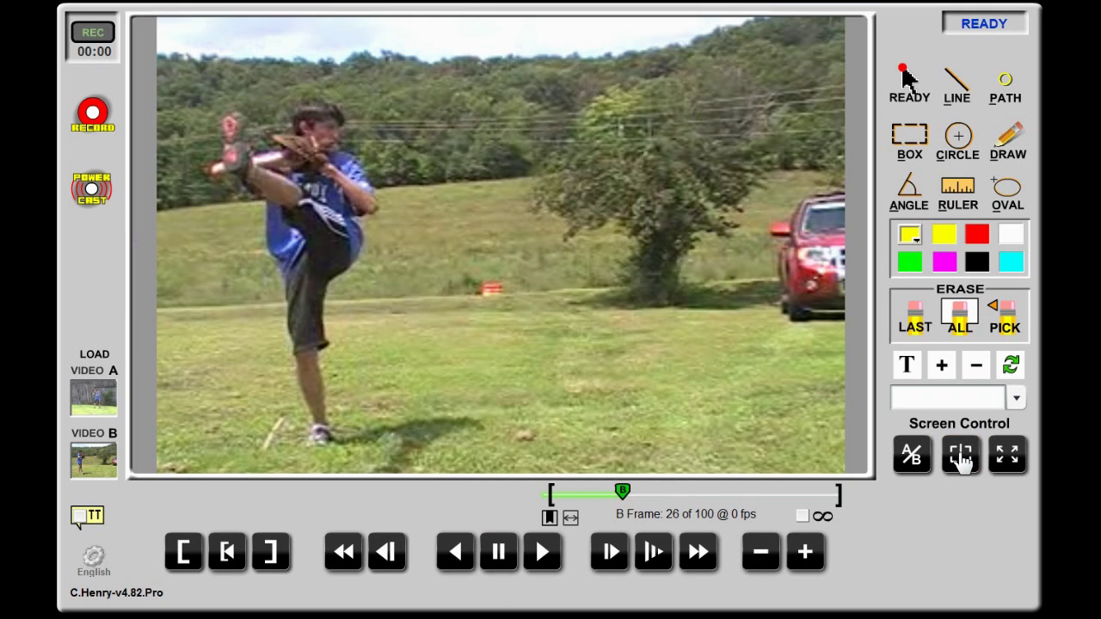
left_click(960, 456)
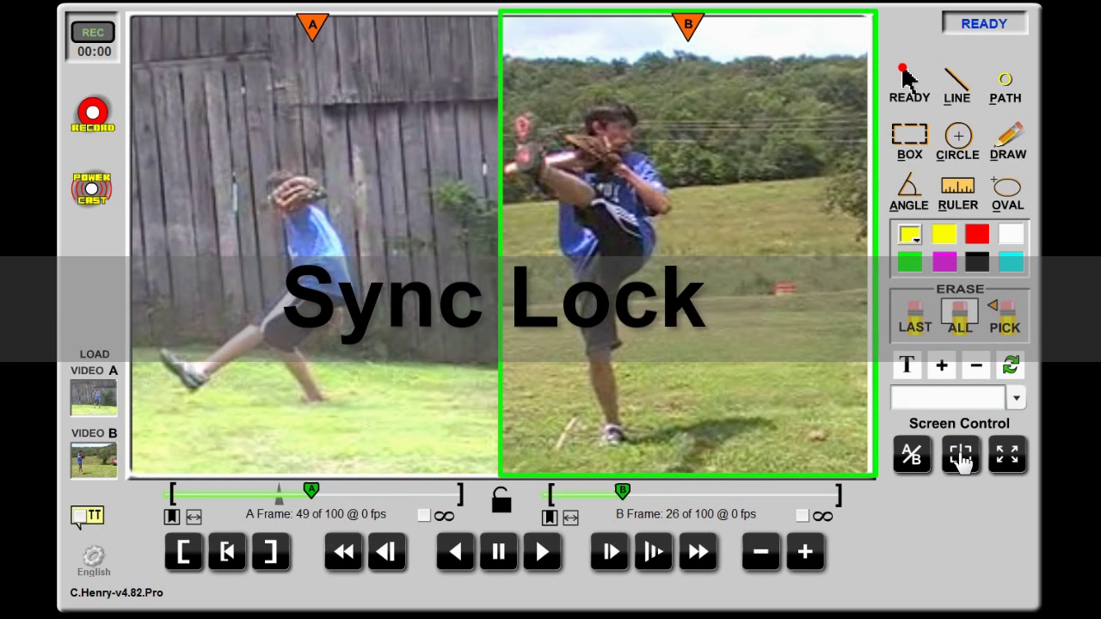
Move video A back to frame 28, sync-lock it with B, and wheel both forward together
left_click(448, 467)
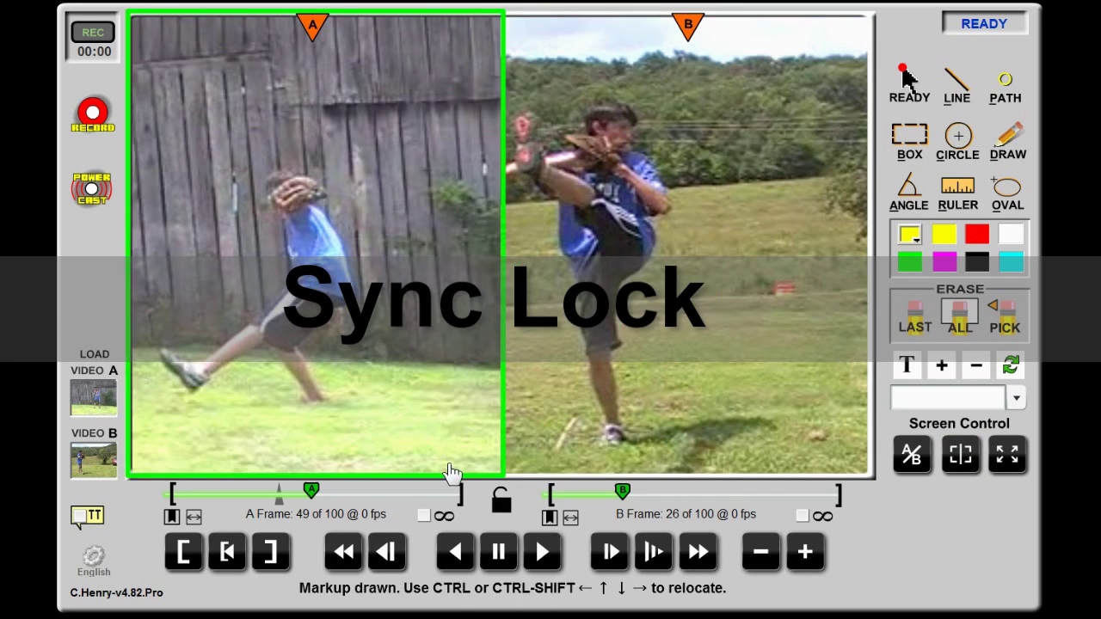
left_click_drag(311, 491, 249, 489)
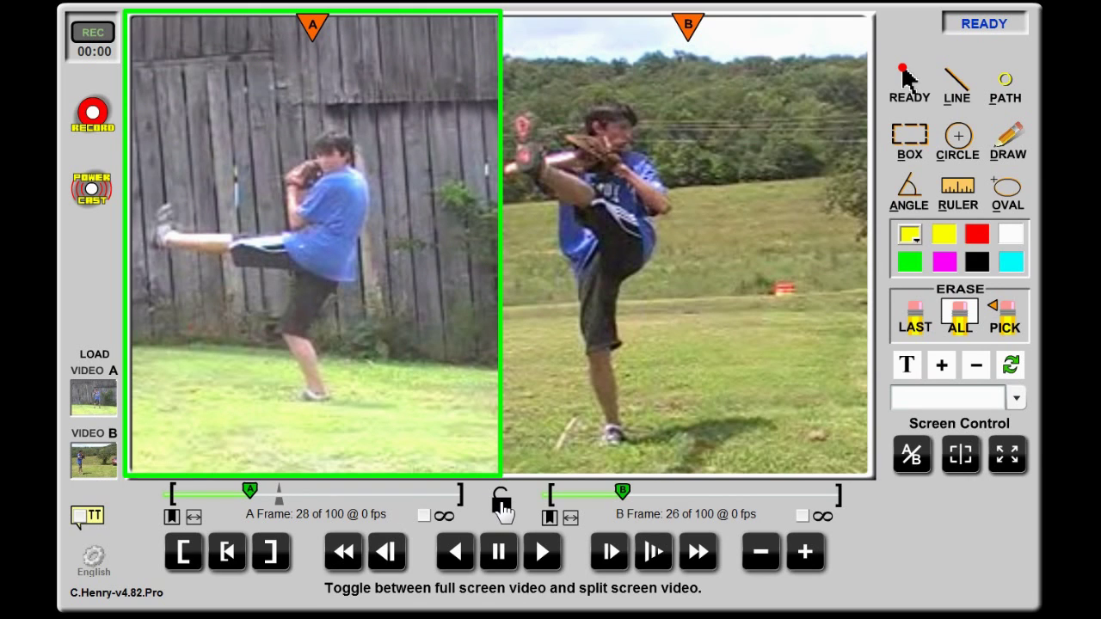
left_click(501, 506)
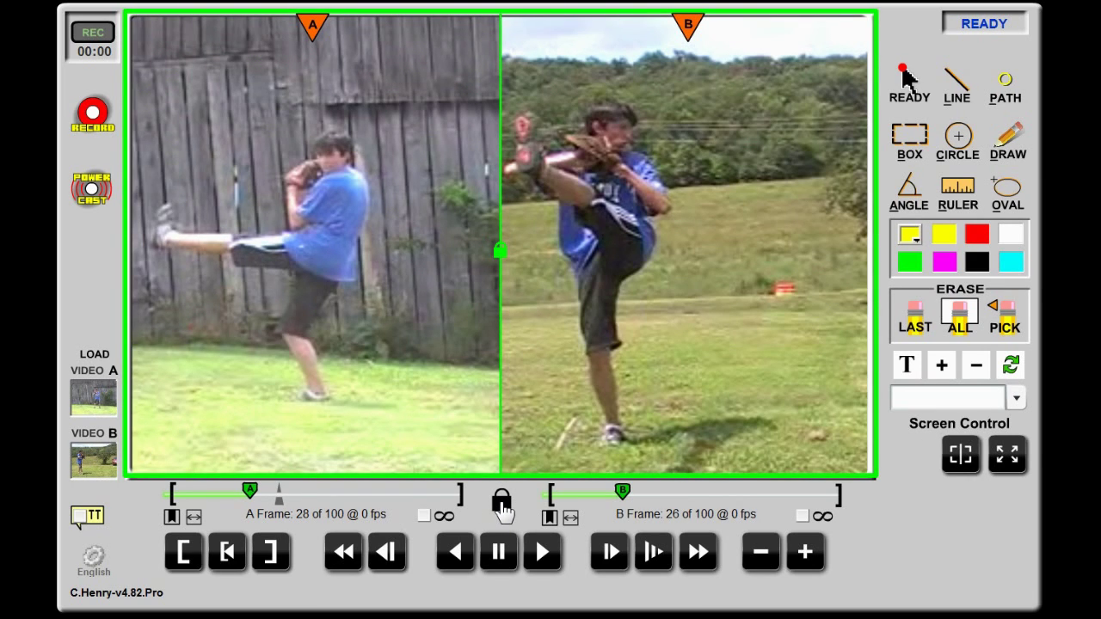
scroll(502, 505, "down", 3)
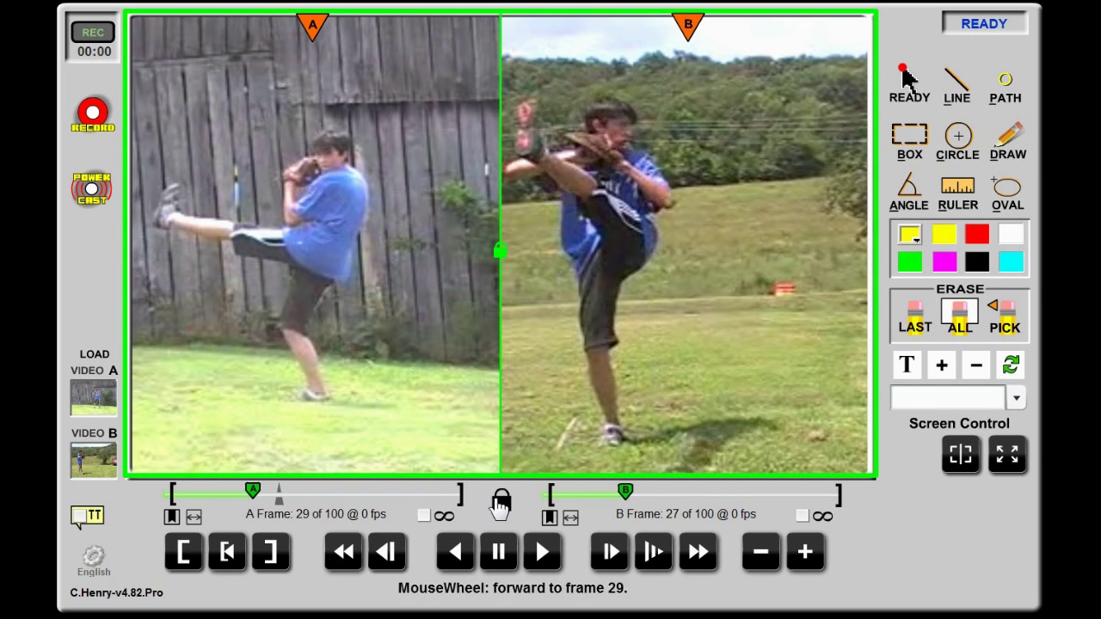
scroll(497, 508, "down", 8)
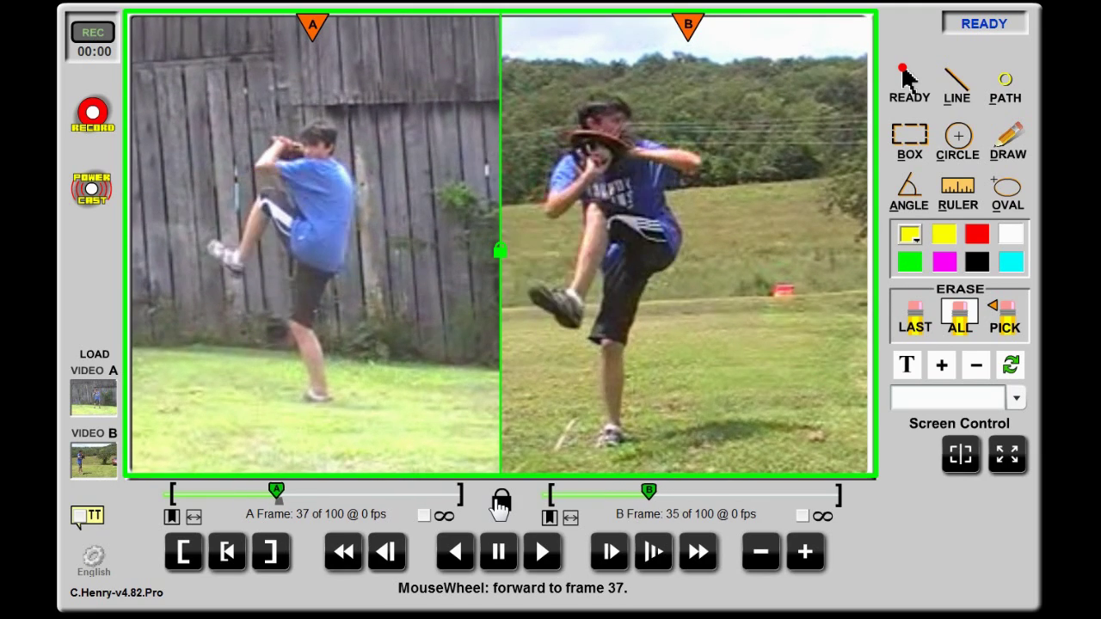
scroll(498, 508, "down", 8)
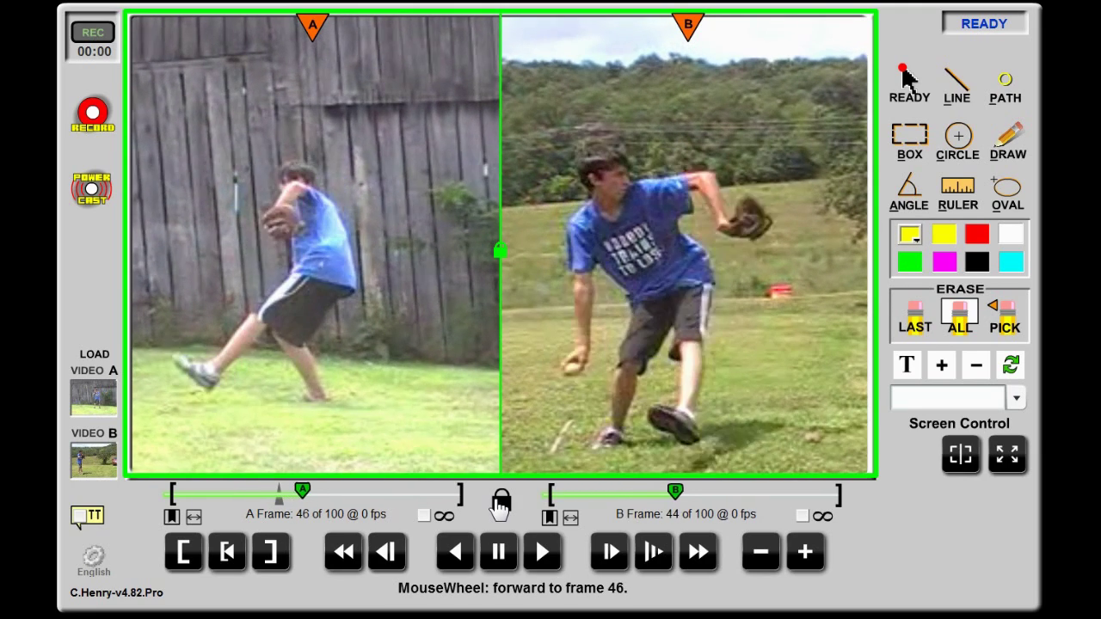
scroll(498, 508, "down", 4)
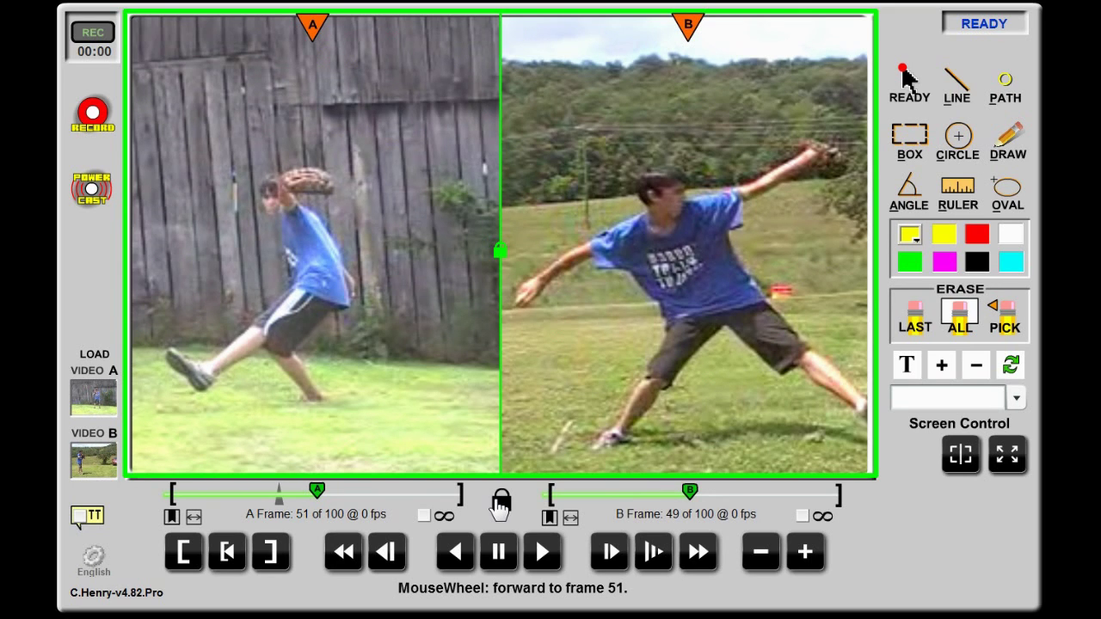
scroll(498, 508, "down", 1)
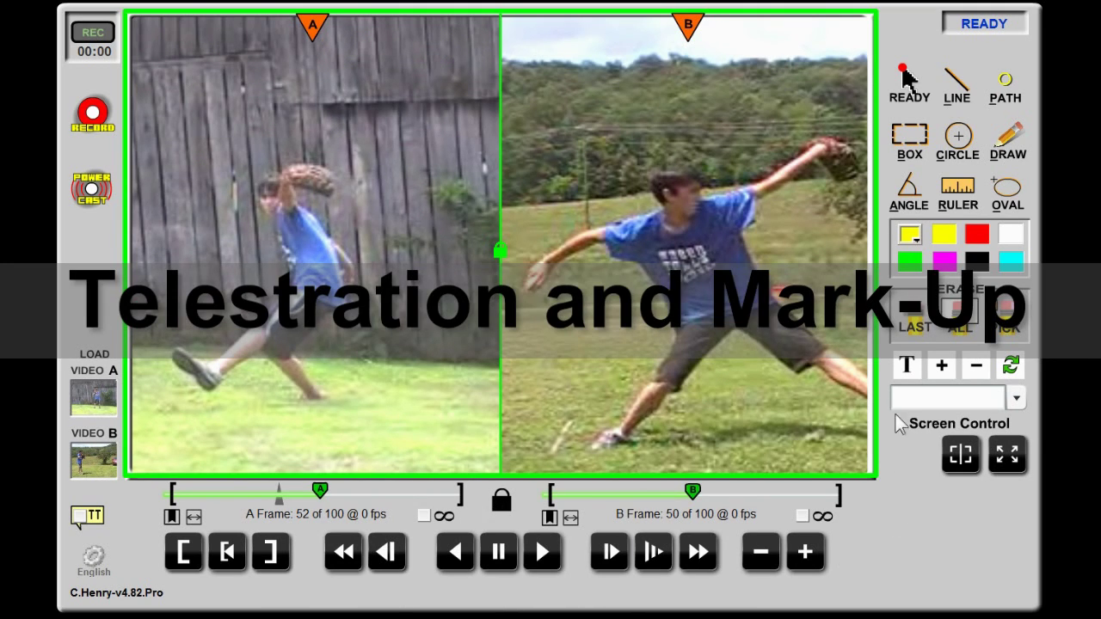
Mark clip B's pitcher in yellow: circle the throwing hand, freehand the front foot, box the head
left_click(946, 157)
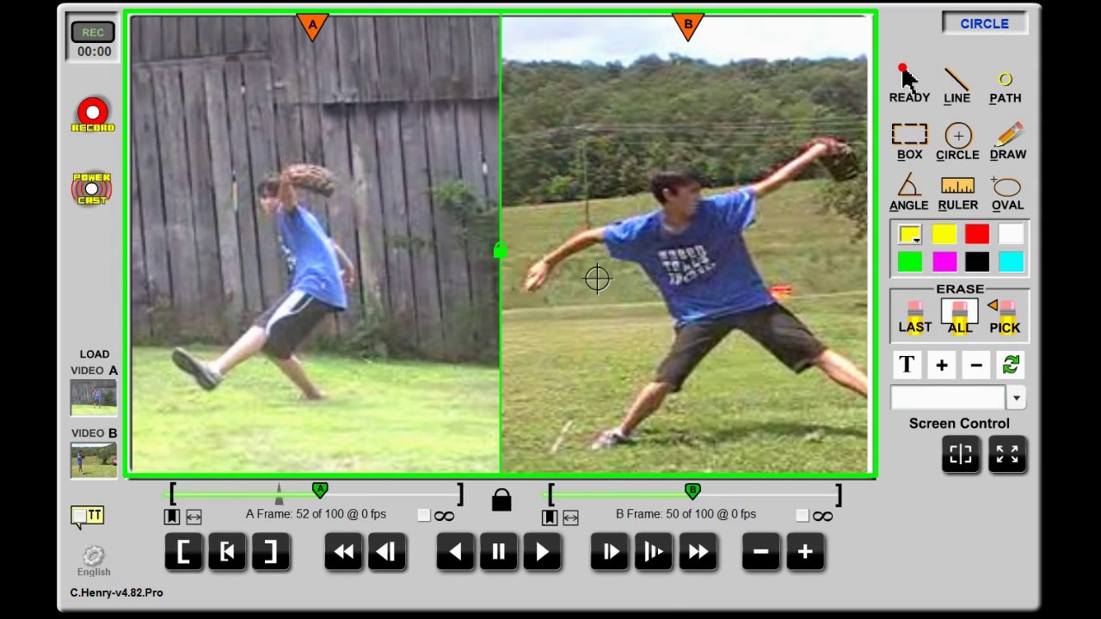
left_click_drag(535, 273, 556, 298)
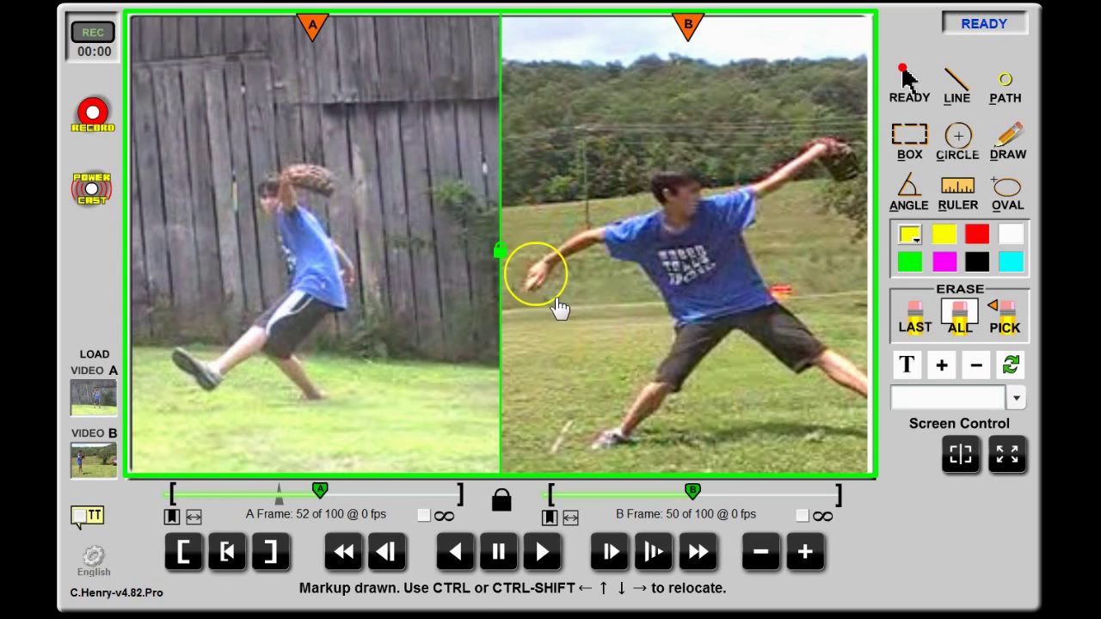
left_click(1006, 151)
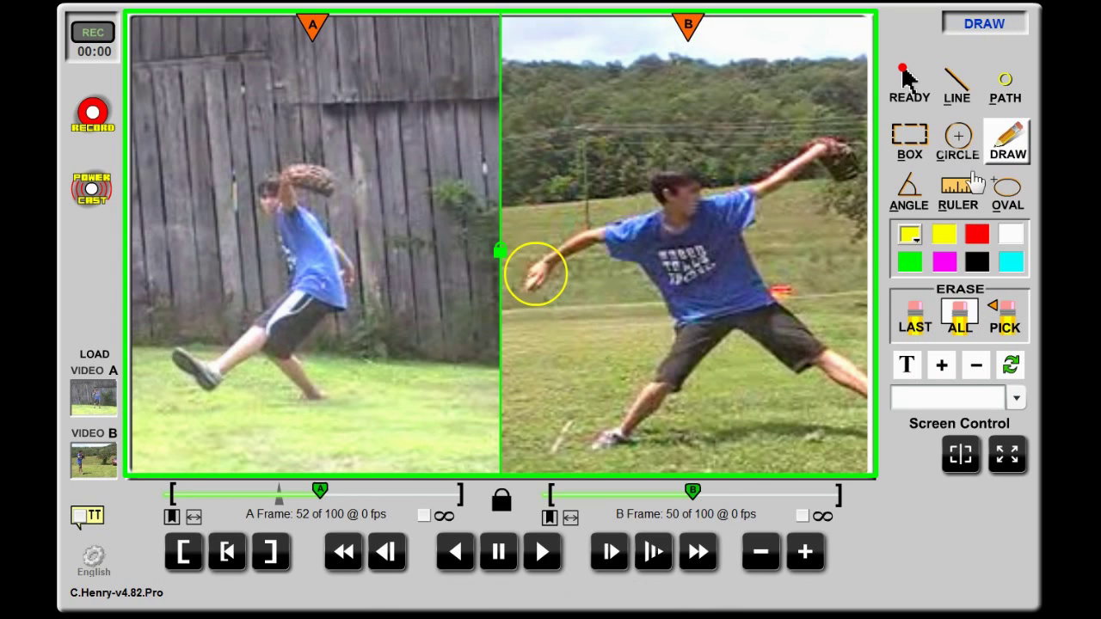
mouse_move(583, 455)
left_mouse_down()
mouse_move(643, 442)
mouse_move(585, 435)
left_mouse_up()
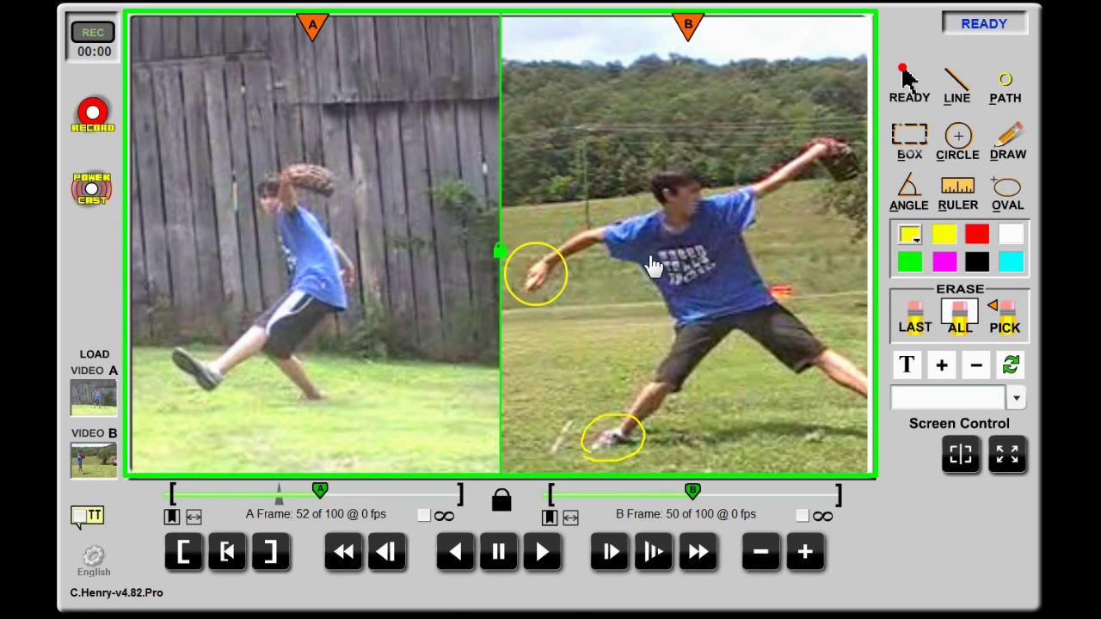
key("b")
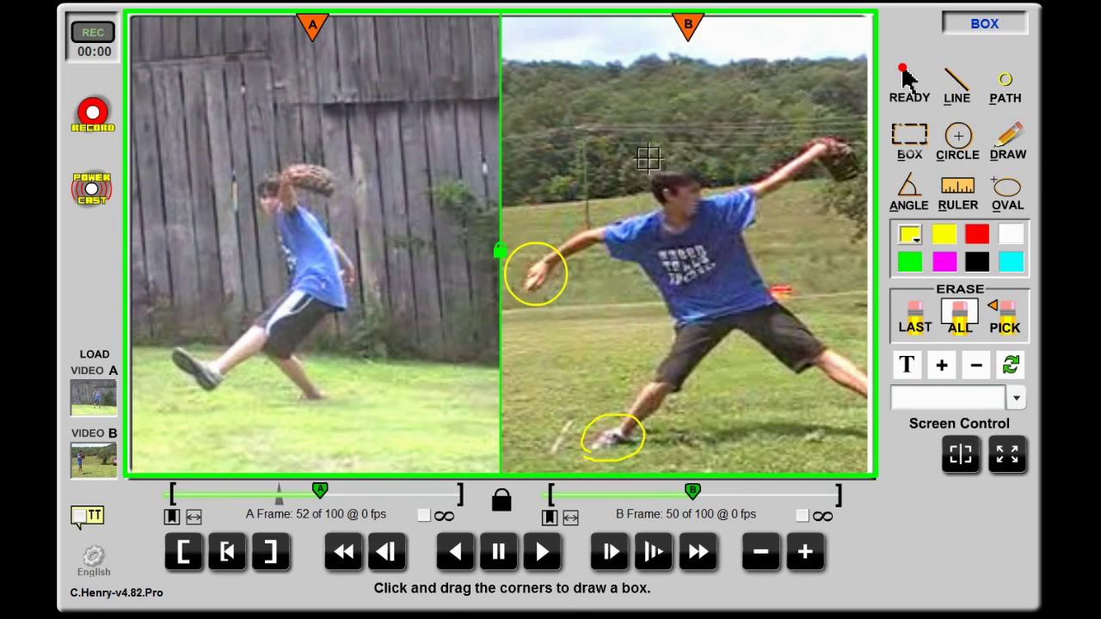
left_click_drag(669, 176, 711, 234)
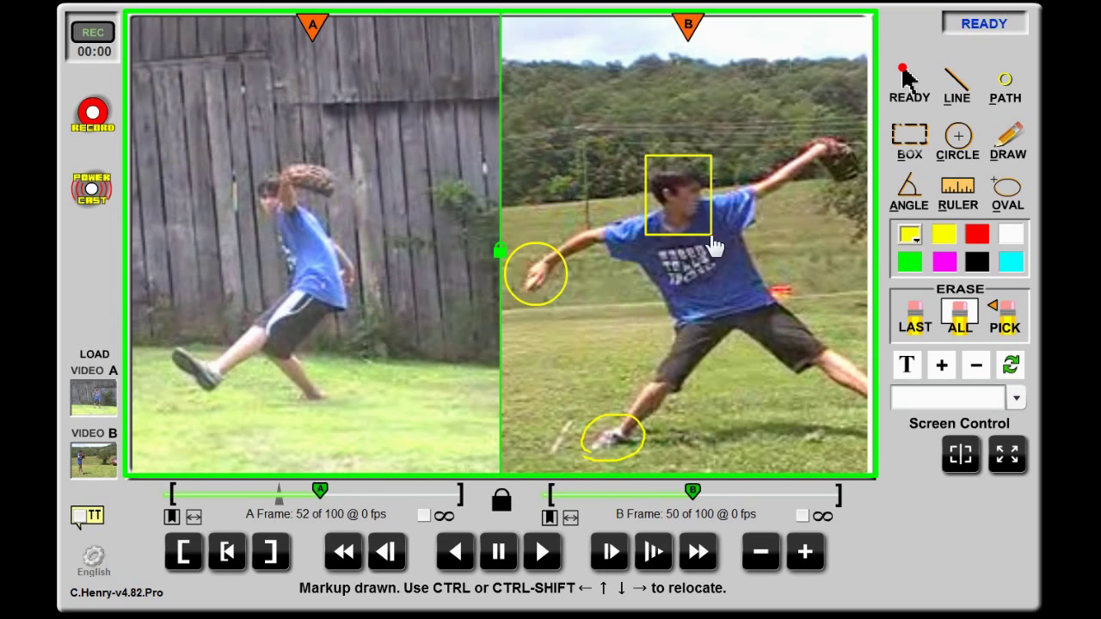
key("l")
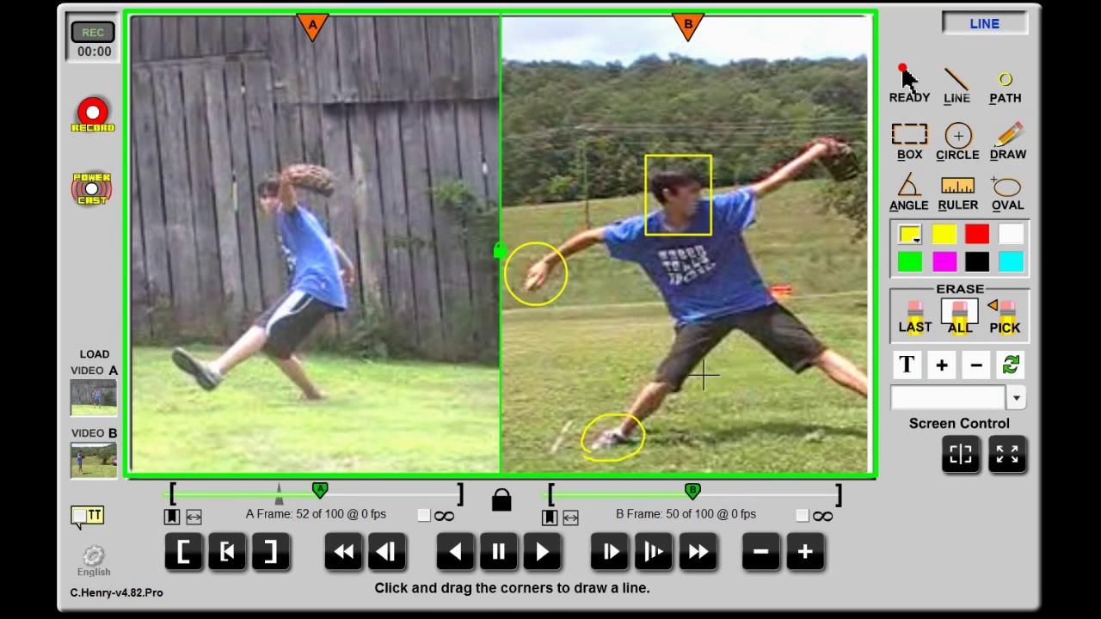
Draw vertical and horizontal lines over clip A's pitcher, bending the horizontal one into an arc
left_click_drag(300, 413, 298, 111)
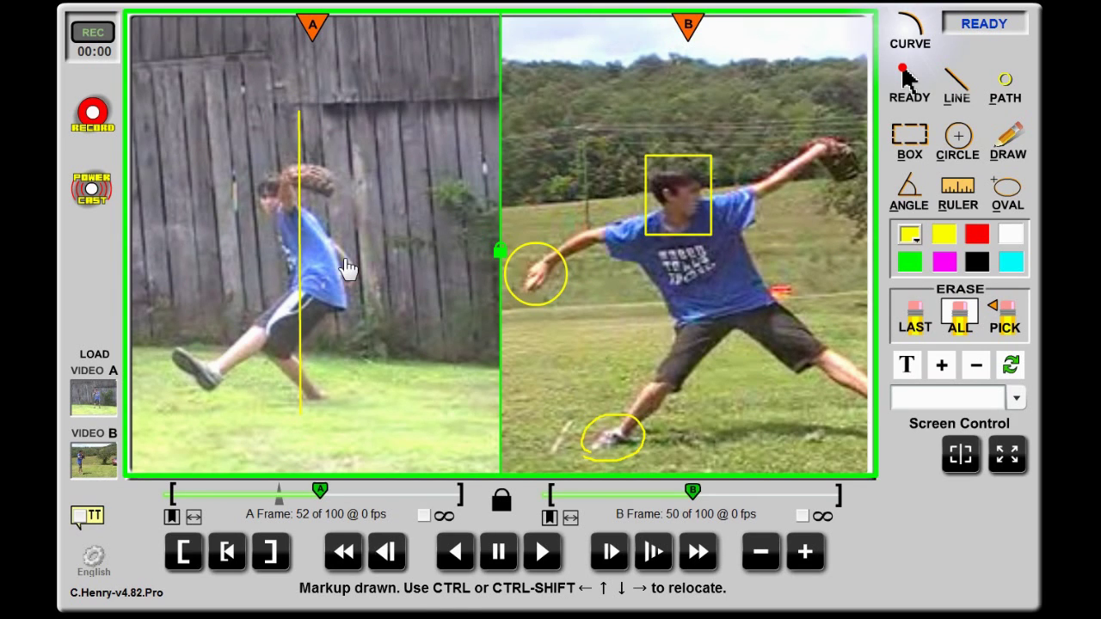
key("l")
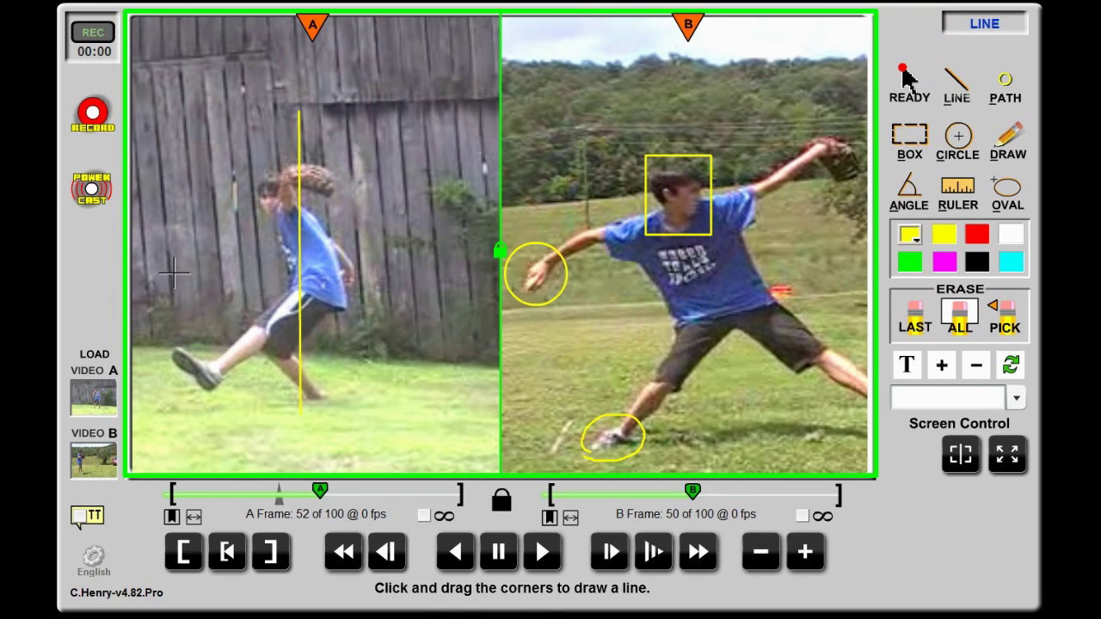
left_click_drag(251, 274, 426, 269)
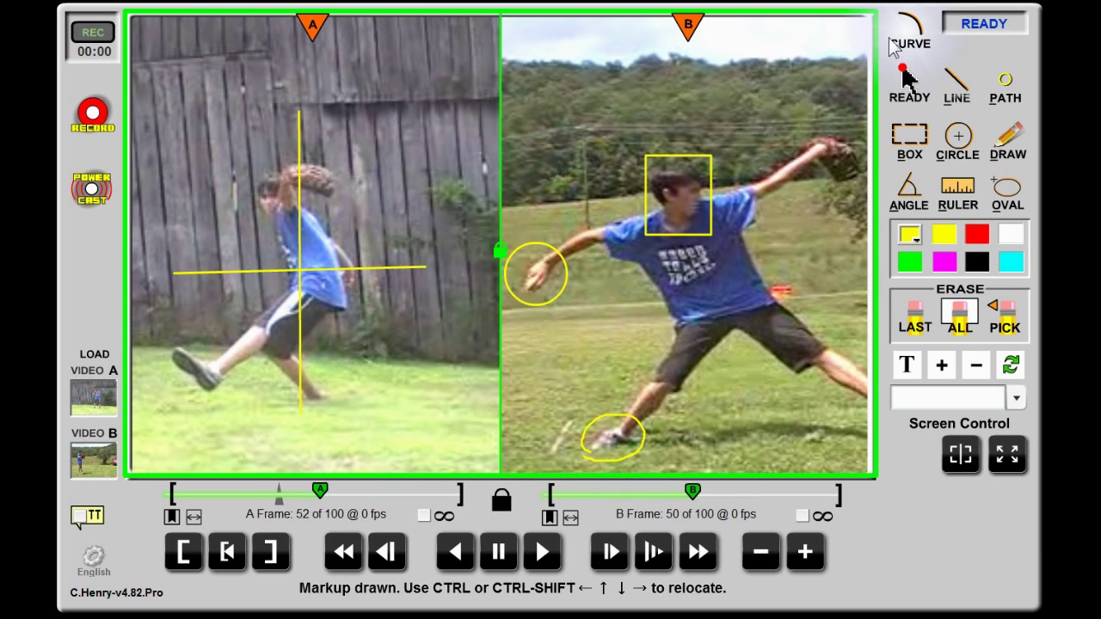
left_click(876, 39)
mouse_move(356, 270)
left_mouse_down()
mouse_move(349, 246)
mouse_move(300, 221)
mouse_move(213, 213)
mouse_move(292, 231)
mouse_move(293, 293)
mouse_move(300, 221)
left_mouse_up()
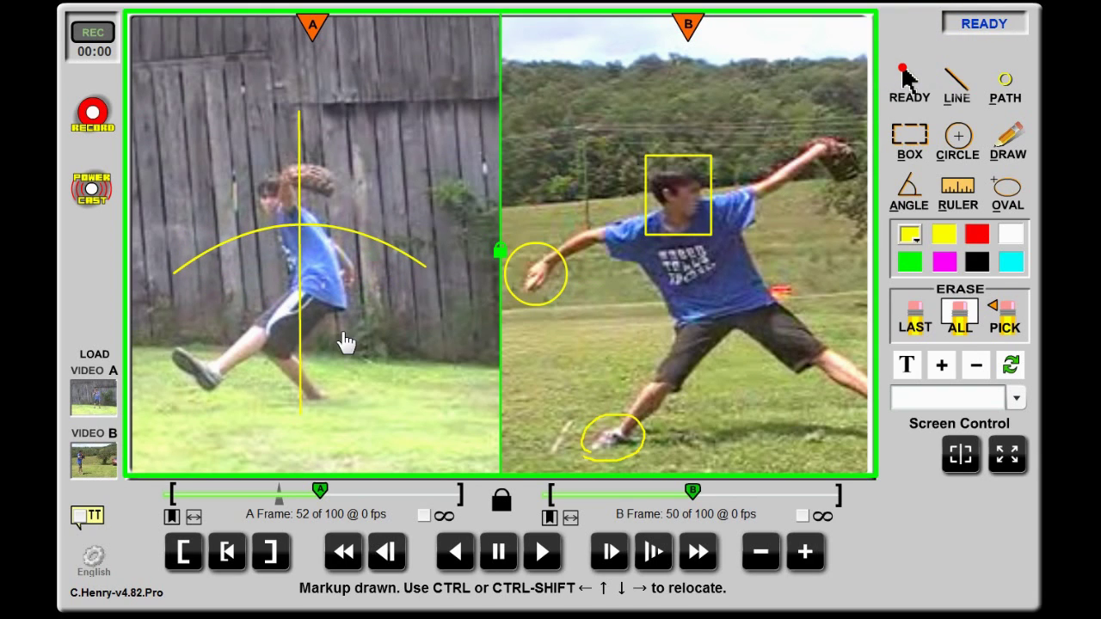
Nudge the arc down and back up into position
key("ctrl+Down")
key("ctrl+Down")
key("ctrl+Down")
key("ctrl+Down")
key("ctrl+Down")
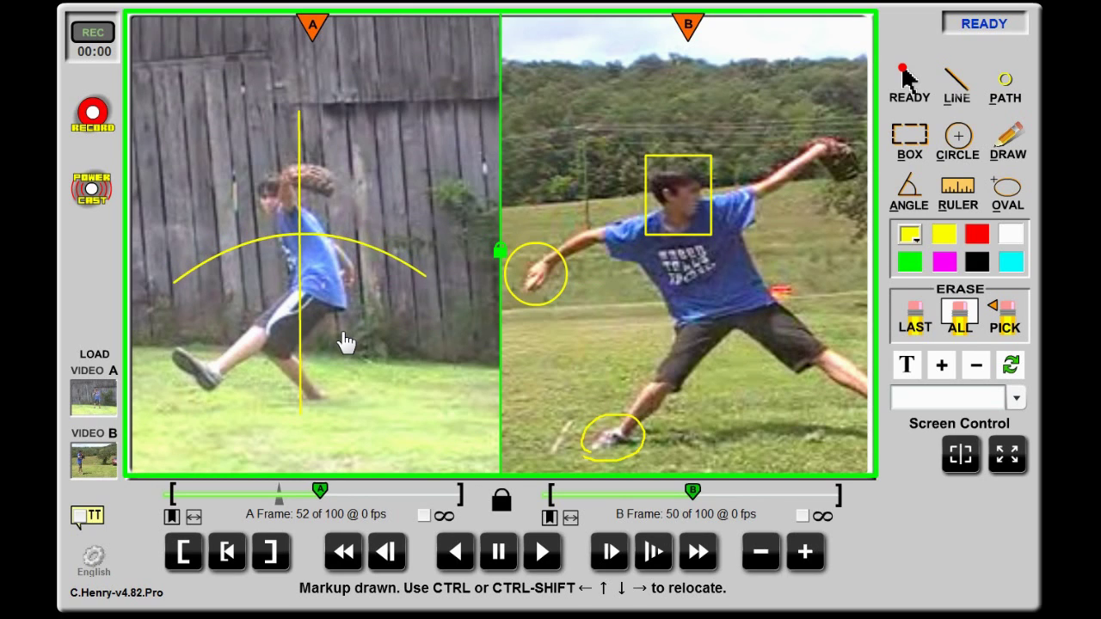
key("ctrl+Down")
key("ctrl+Down")
key("ctrl+Down")
key("ctrl+Down")
key("ctrl+Down")
key("ctrl+Down")
key("ctrl+Down")
key("ctrl+Down")
key("ctrl+Down")
key("ctrl+Down")
key("ctrl+Down")
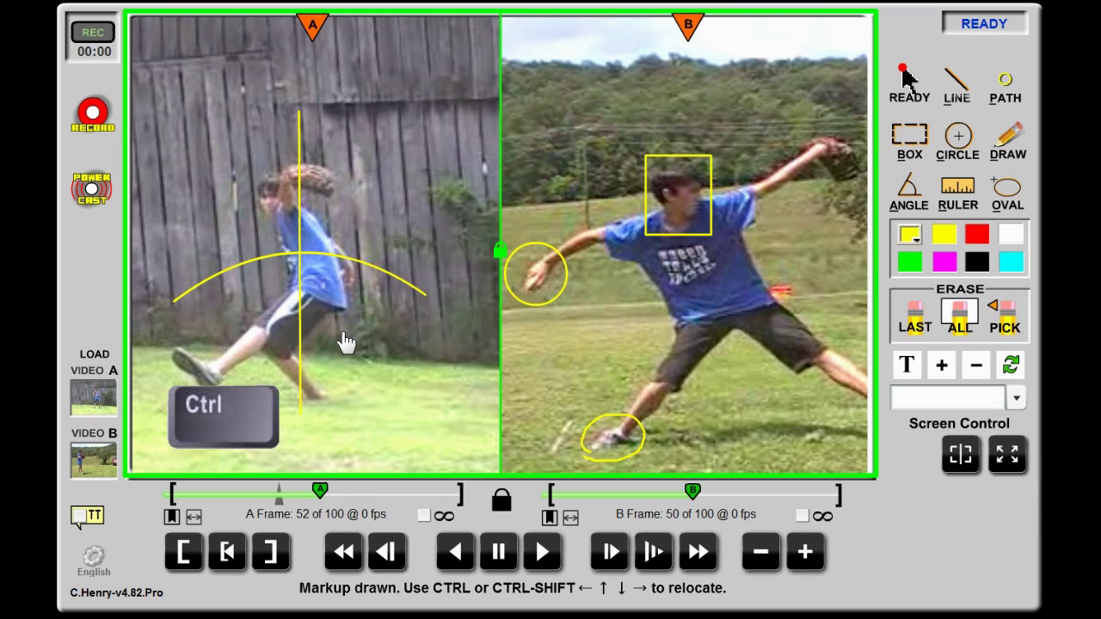
key("ctrl+Up")
key("ctrl+Up")
key("ctrl+shift+Up")
key("ctrl+shift+Down")
key("ctrl+shift+Down")
key("ctrl+shift+Down")
key("ctrl+shift+Down")
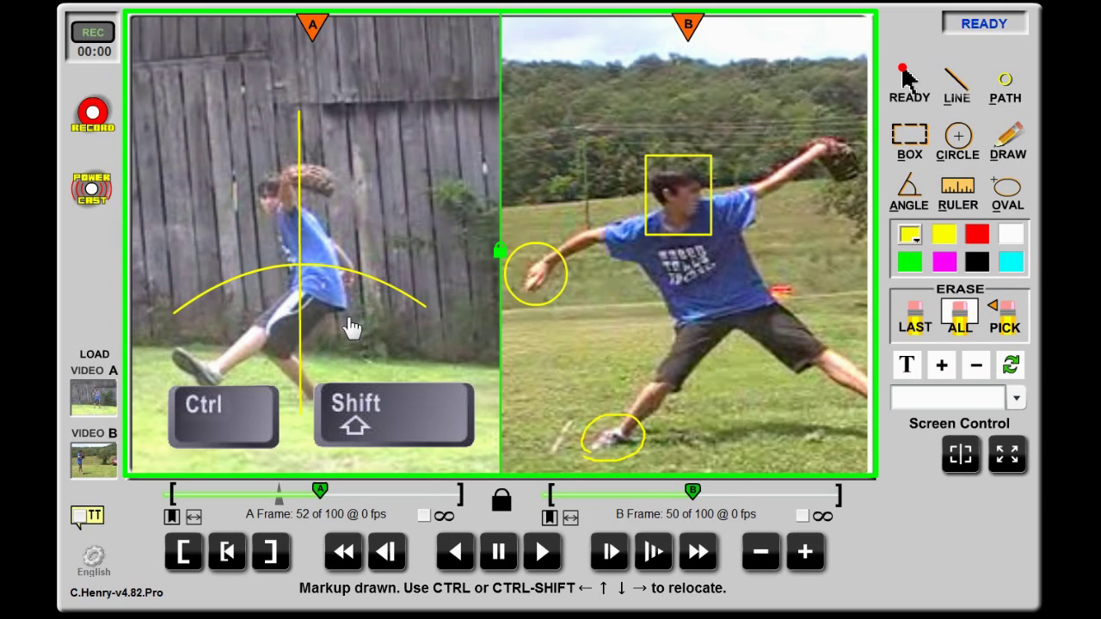
Circle the pitcher's head and draw an oval around his back foot in clip A
left_click(960, 148)
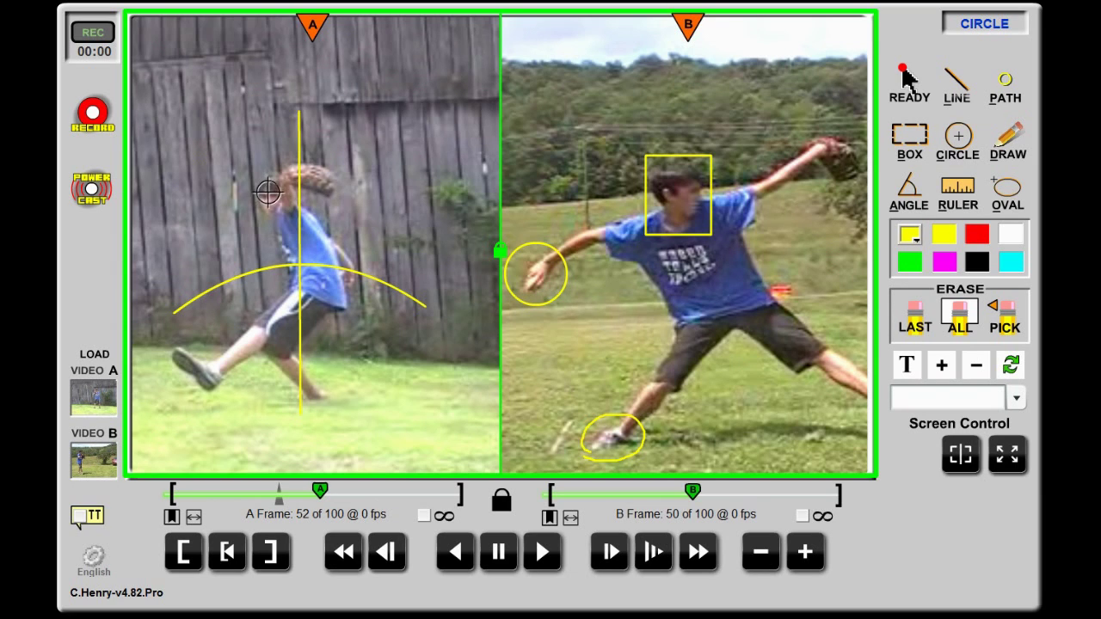
left_click_drag(267, 196, 291, 219)
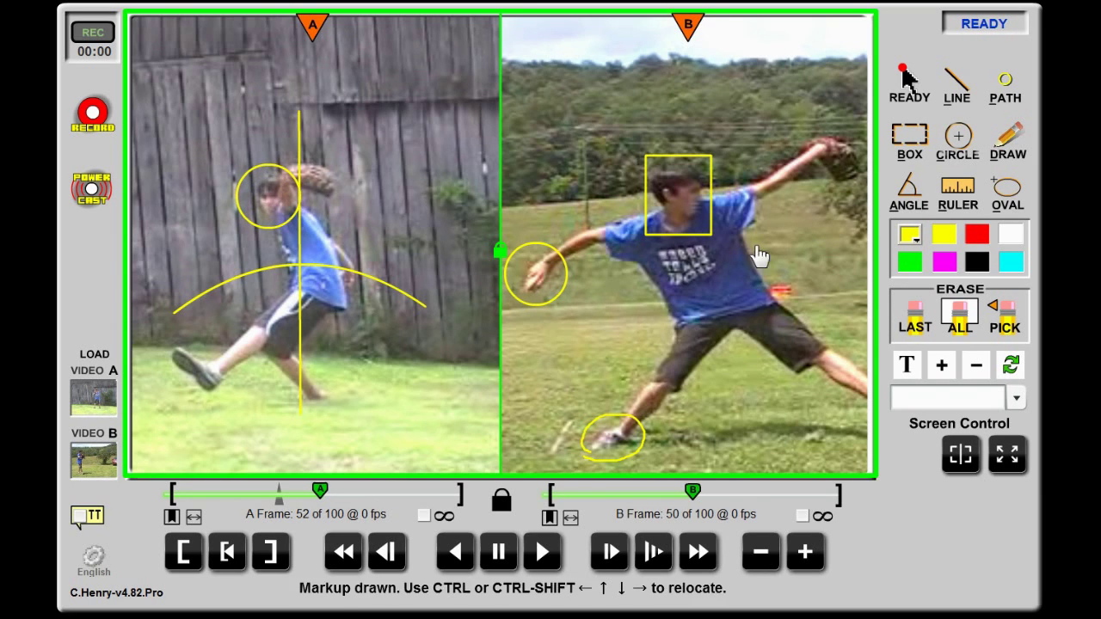
left_click(1007, 214)
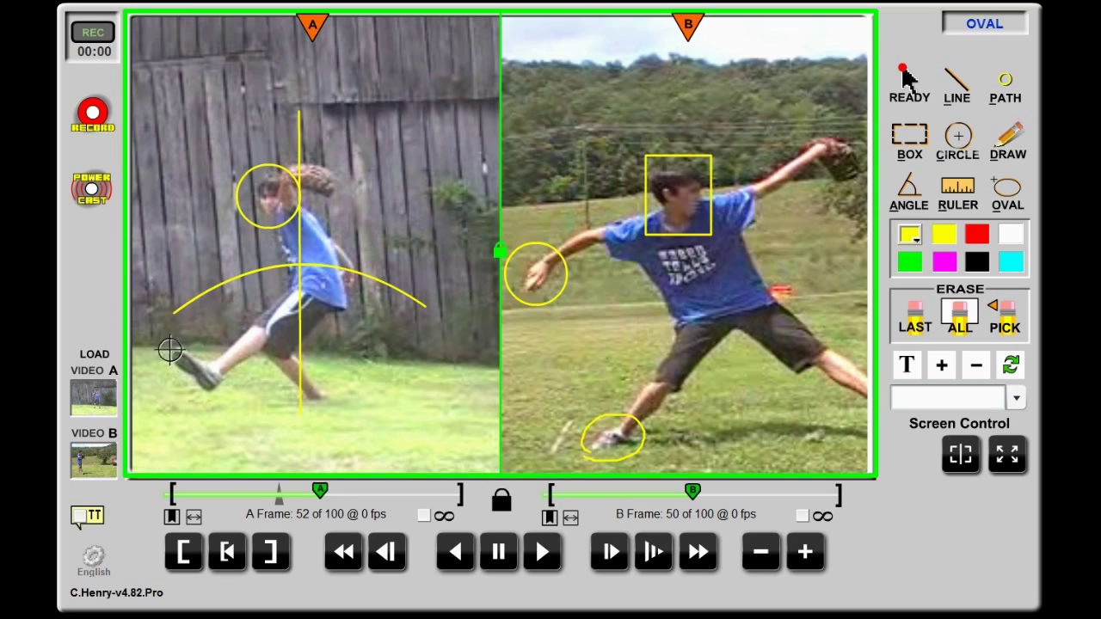
mouse_move(176, 347)
left_mouse_down()
mouse_move(214, 386)
mouse_move(209, 428)
mouse_move(217, 405)
left_mouse_up()
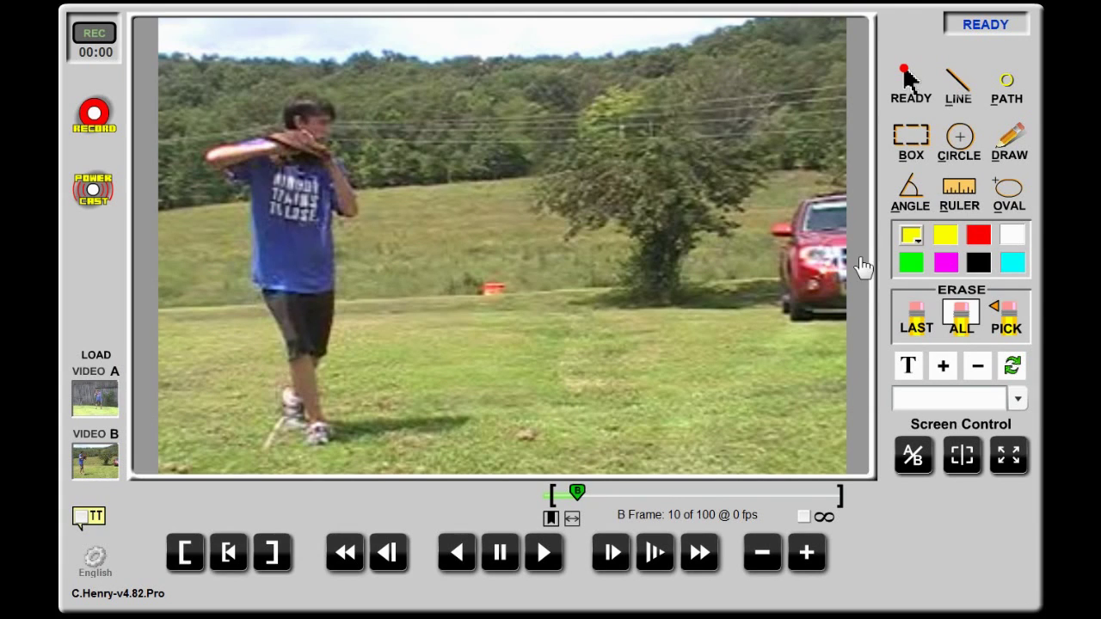
Measure the pitcher's height and, after advancing clip B, his stride with the ruler
left_click(959, 194)
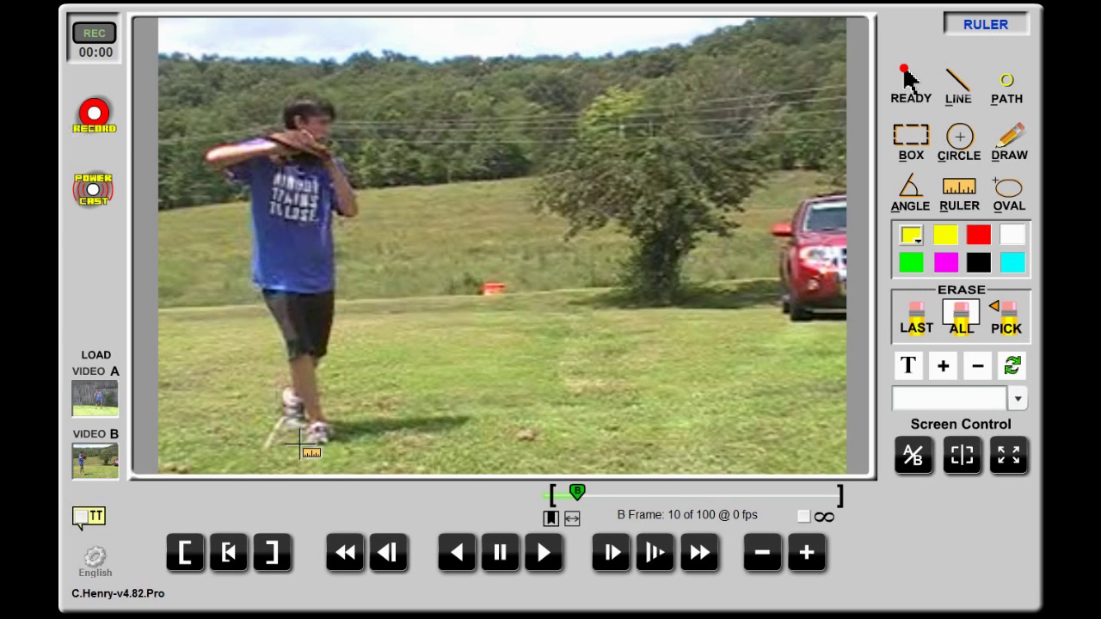
left_click_drag(300, 444, 306, 95)
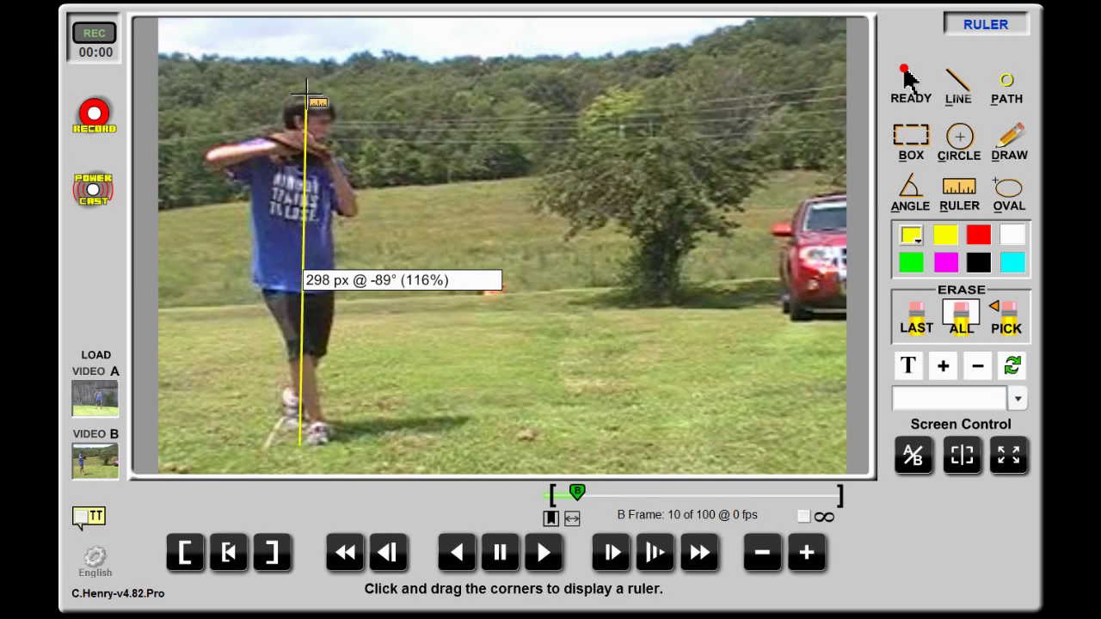
left_click_drag(577, 492, 711, 497)
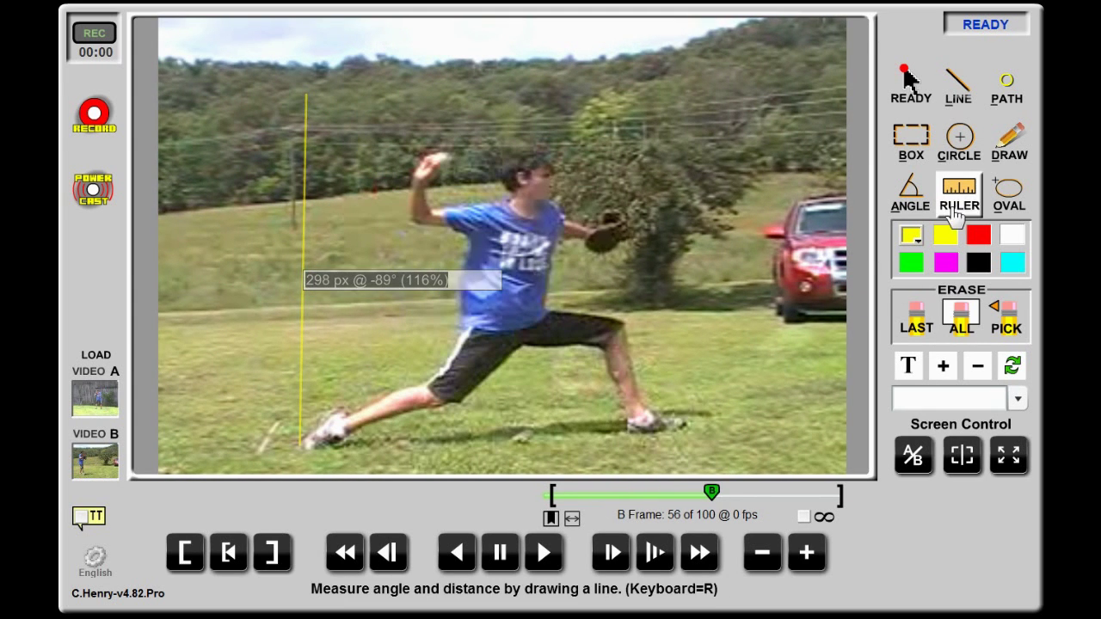
left_click(960, 203)
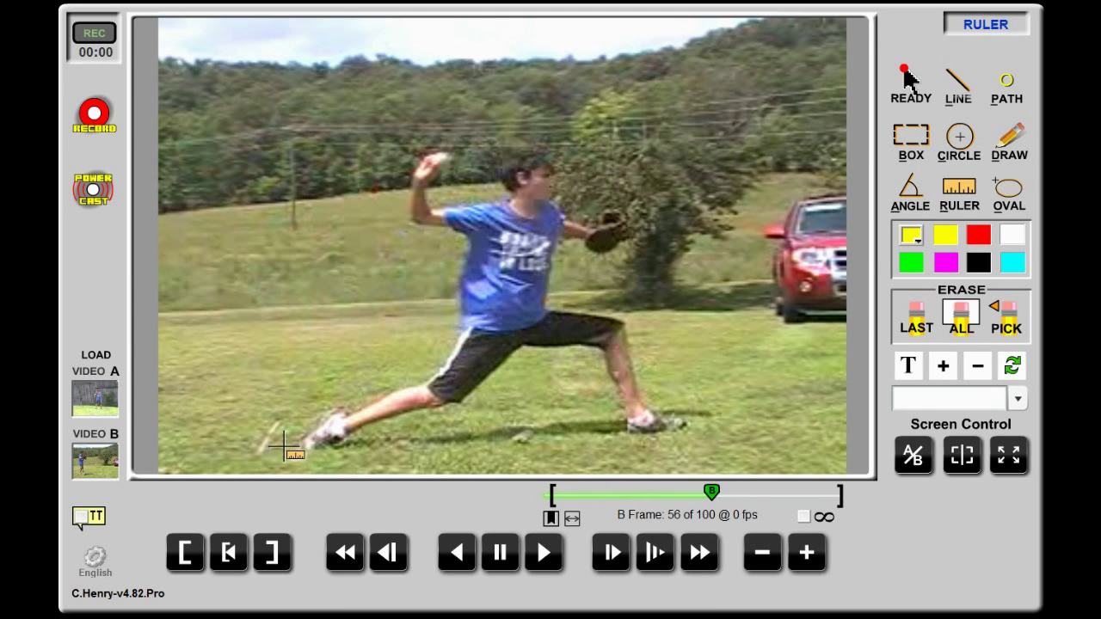
left_click_drag(291, 447, 645, 439)
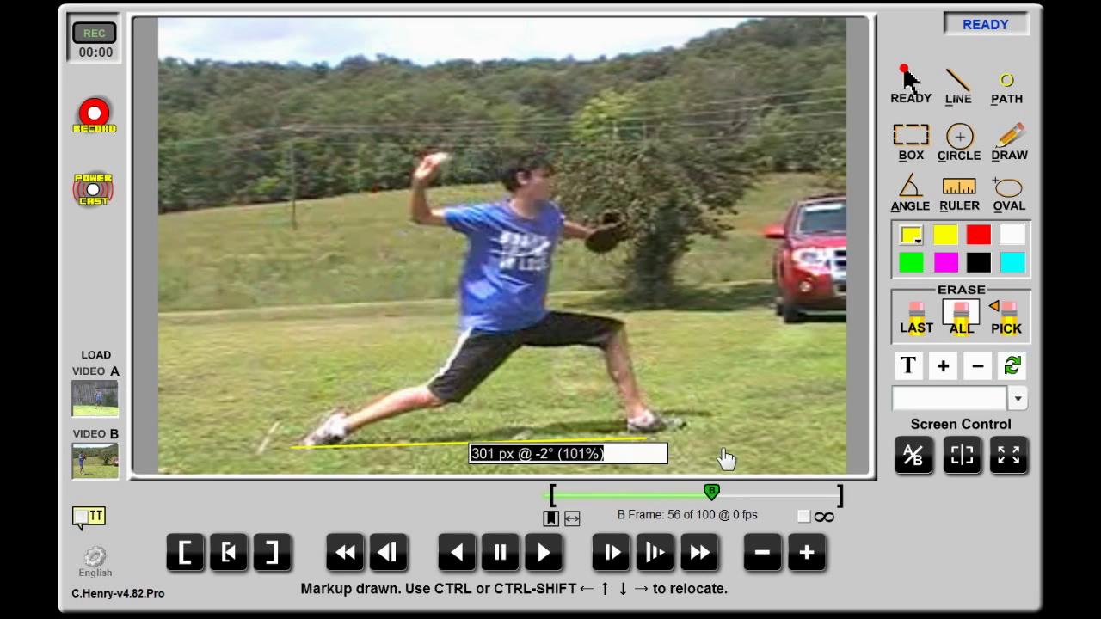
Mark the leg angles from front foot through hip to back foot: 109°, 132° and 154°
left_click(909, 207)
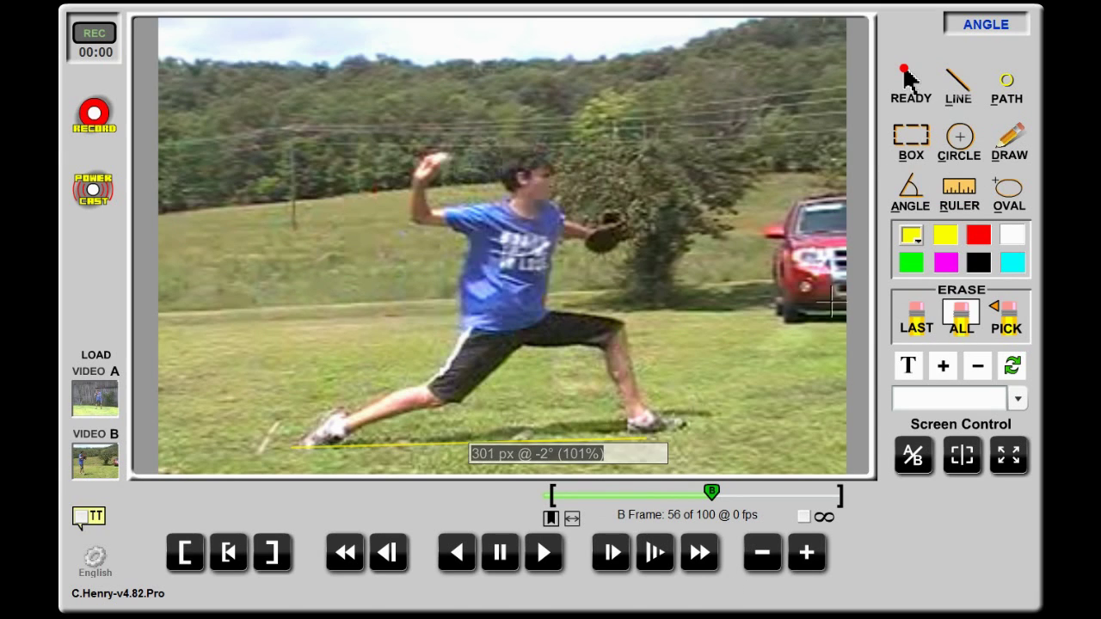
left_click(643, 434)
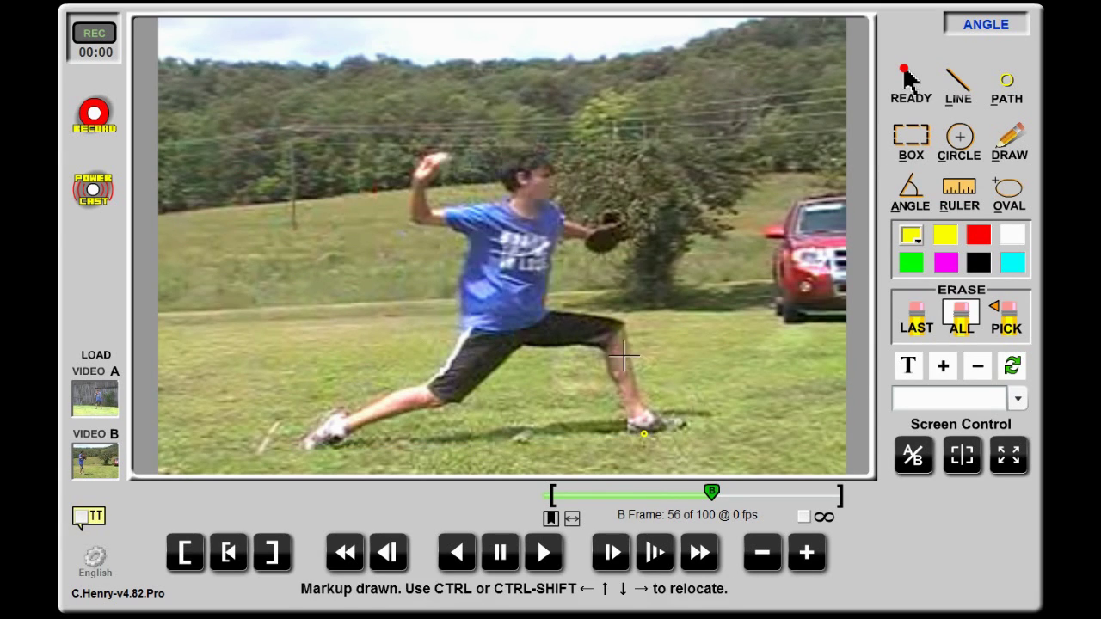
left_click(517, 323)
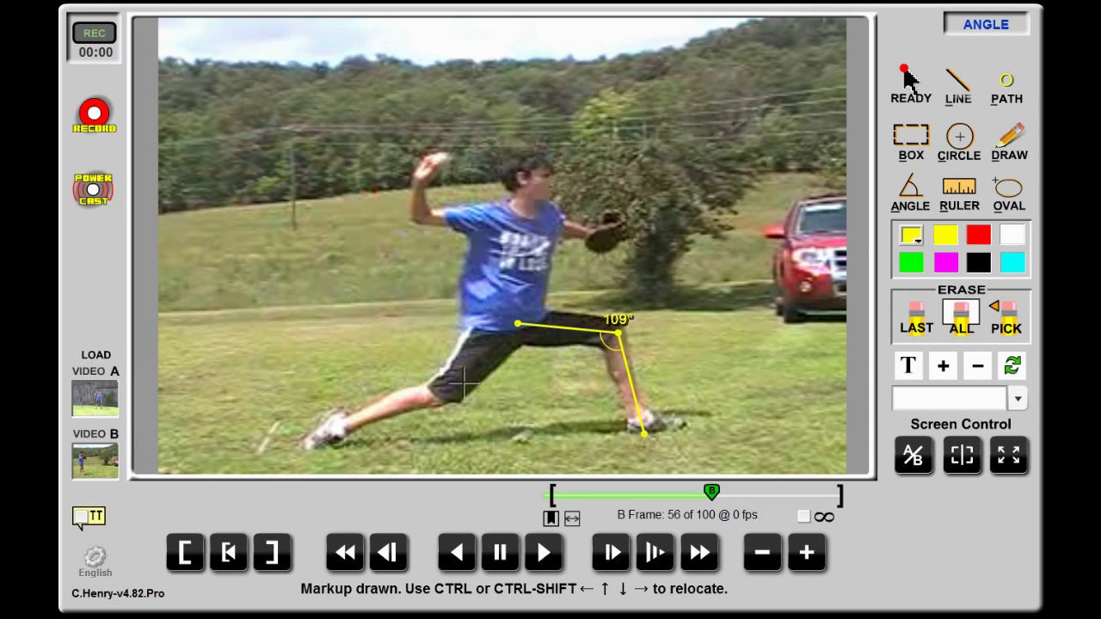
left_click(439, 394)
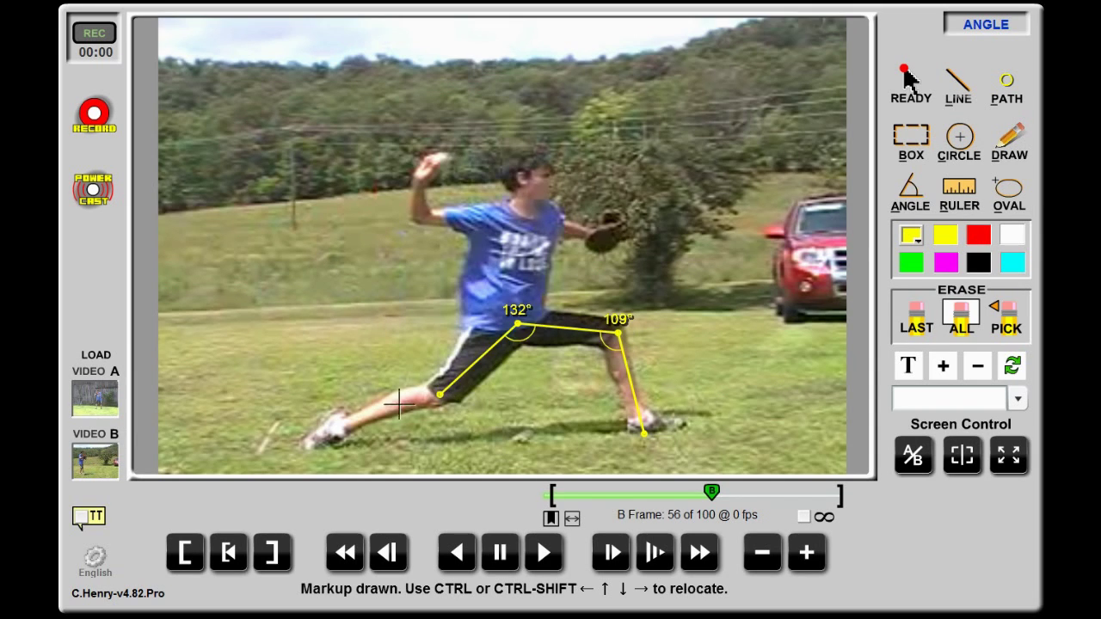
left_click(333, 426)
Trace the throwing hand's path with five points through release and smooth it into a curve
left_click(1007, 86)
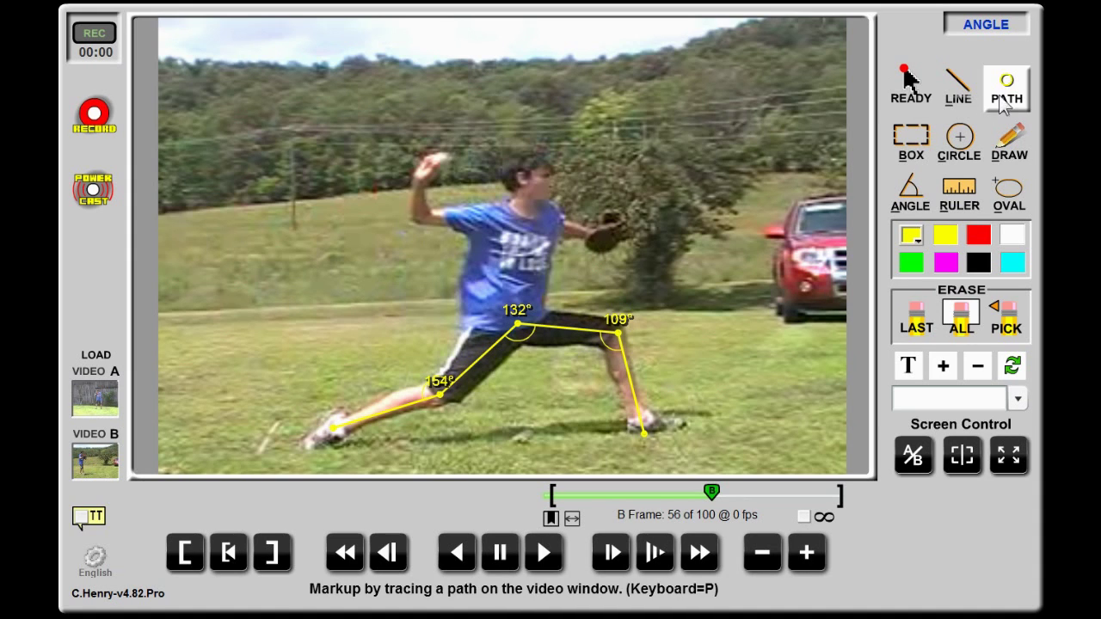
left_click(444, 159)
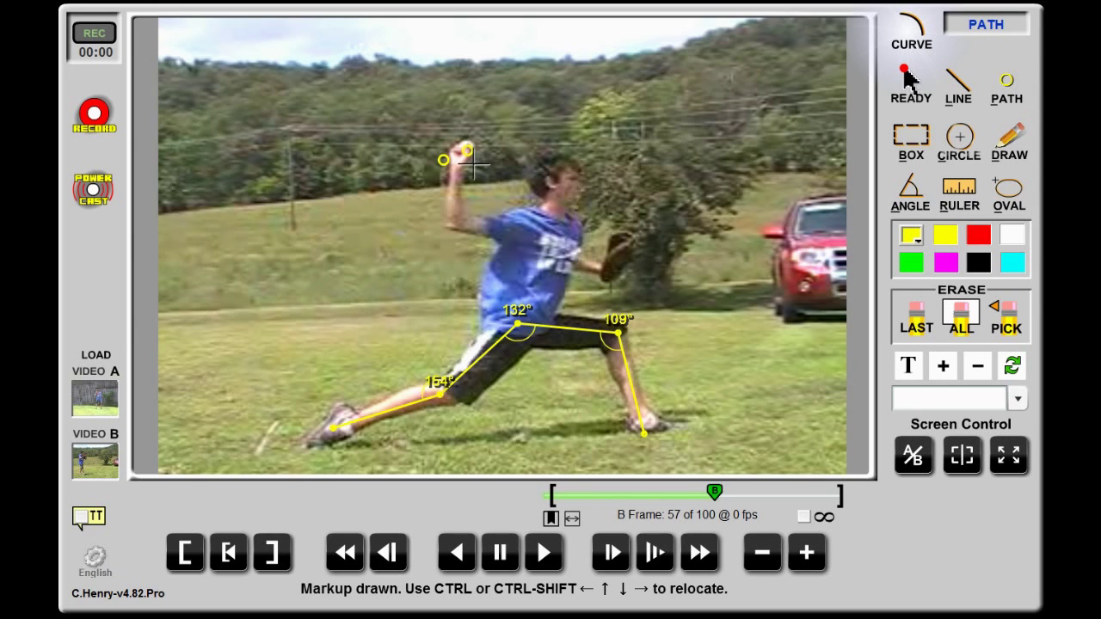
left_click(467, 151)
left_click(480, 168)
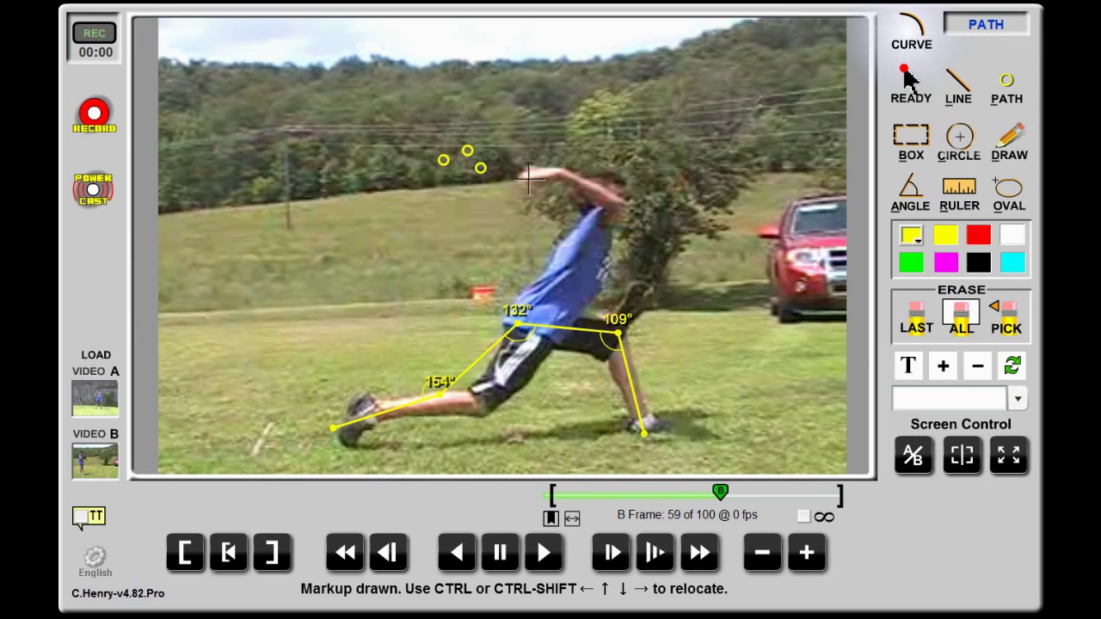
left_click(529, 181)
left_click(685, 147)
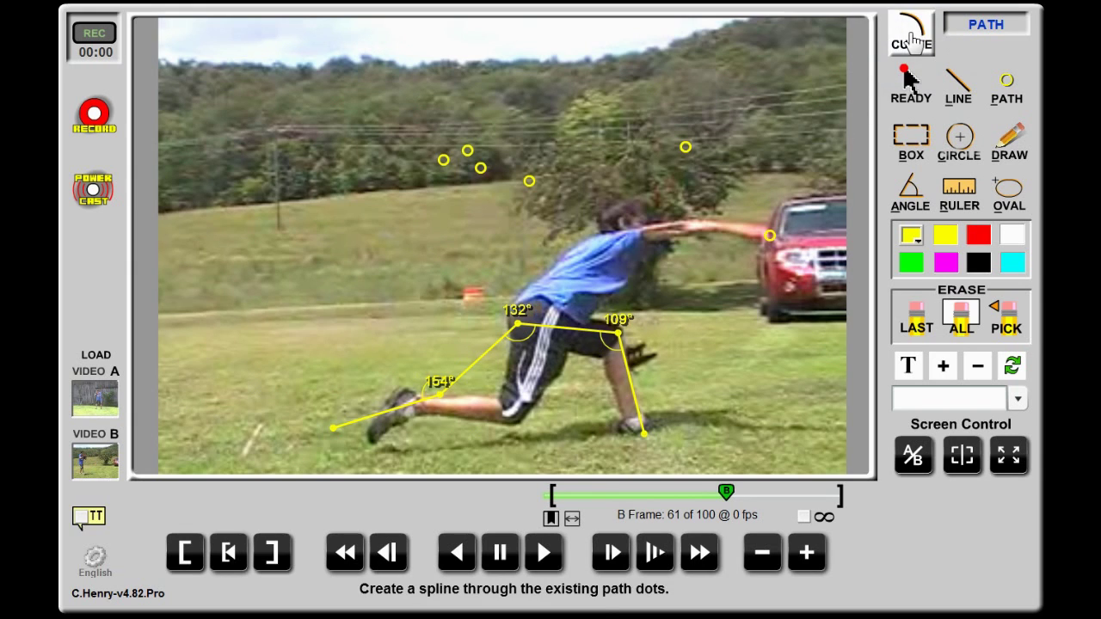
left_click(913, 38)
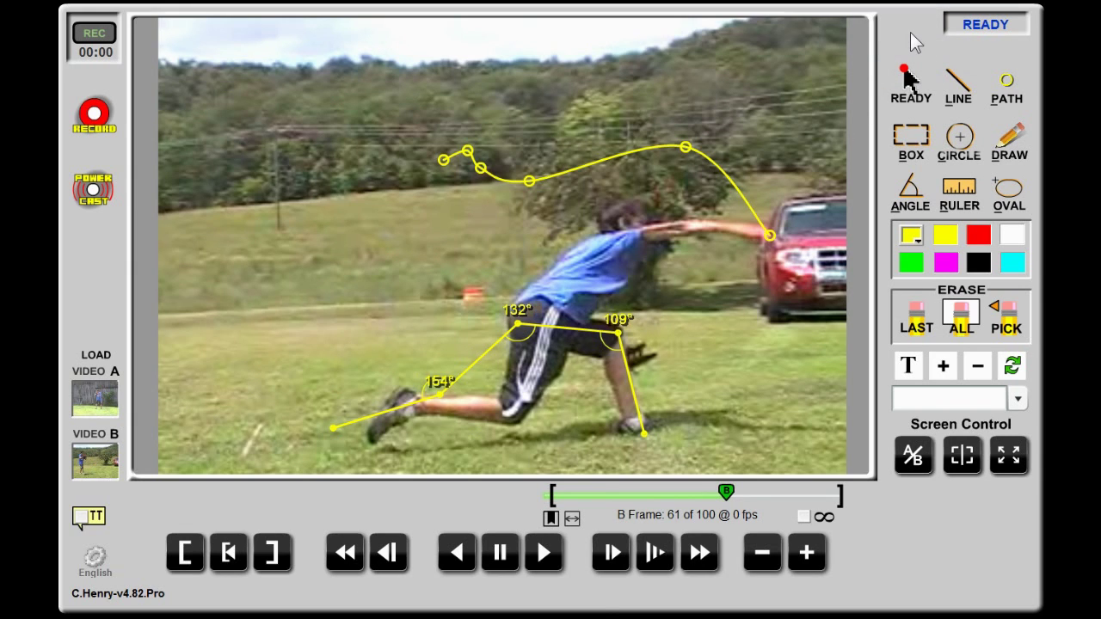
Outline the pitcher's legs freehand, then point the laser dot at the front foot
left_click(1009, 140)
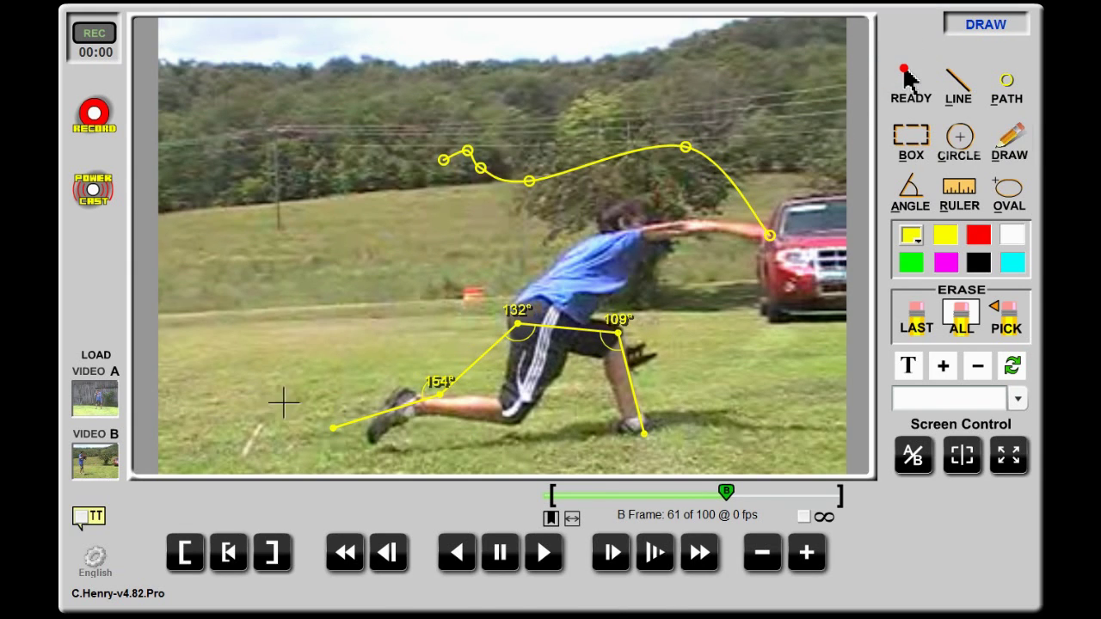
mouse_move(355, 409)
left_mouse_down()
mouse_move(371, 445)
mouse_move(529, 436)
mouse_move(574, 378)
mouse_move(587, 303)
mouse_move(534, 281)
mouse_move(467, 351)
mouse_move(407, 364)
mouse_move(355, 407)
left_mouse_up()
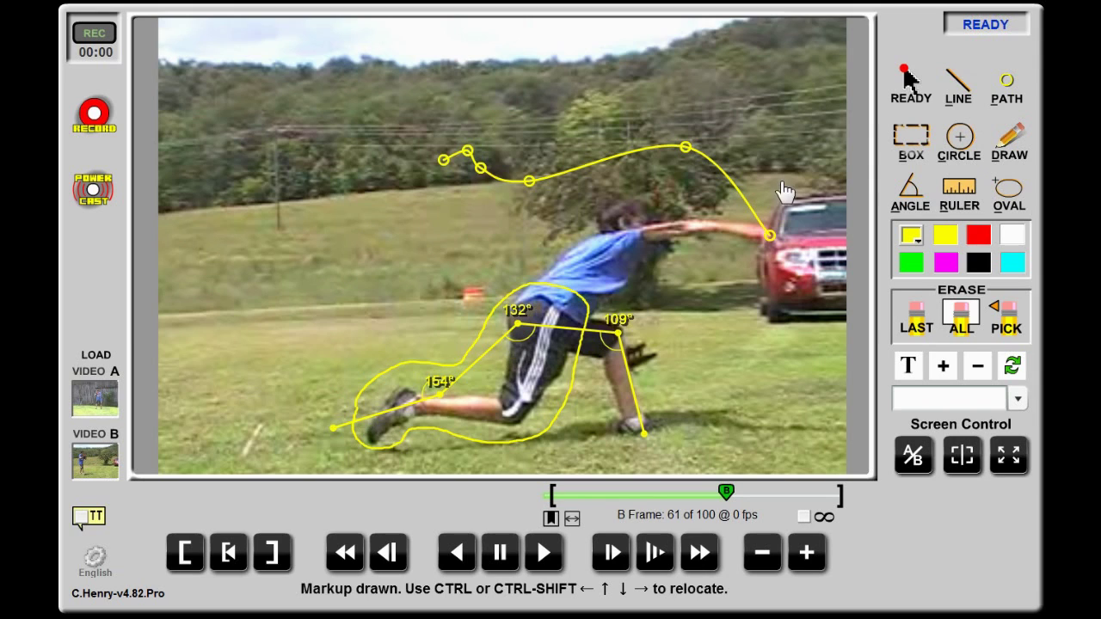
left_click(1007, 84)
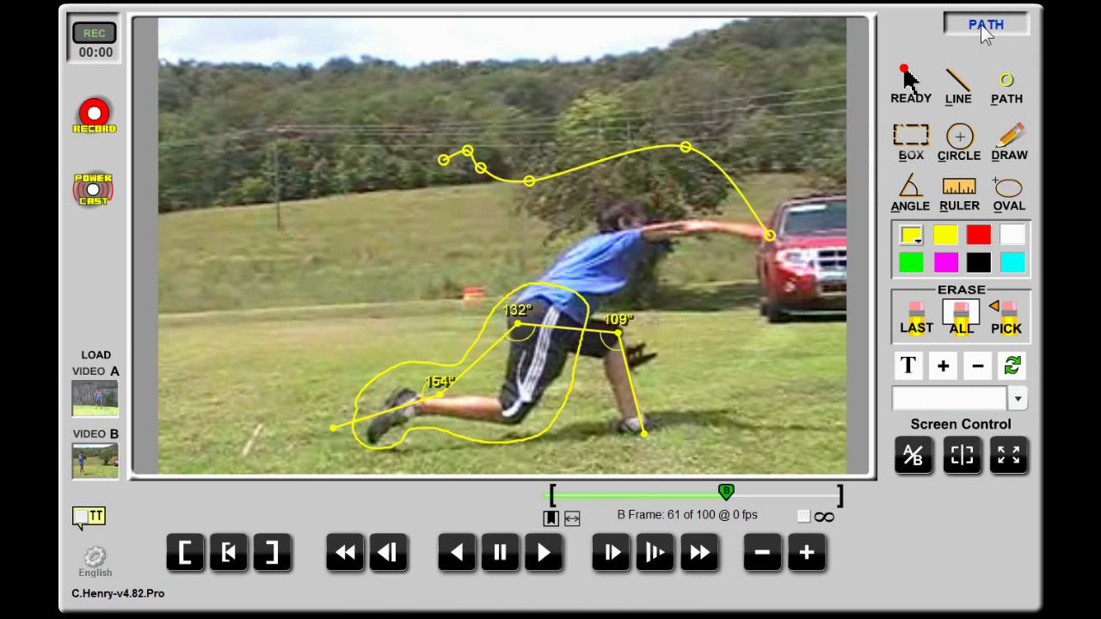
left_click(909, 82)
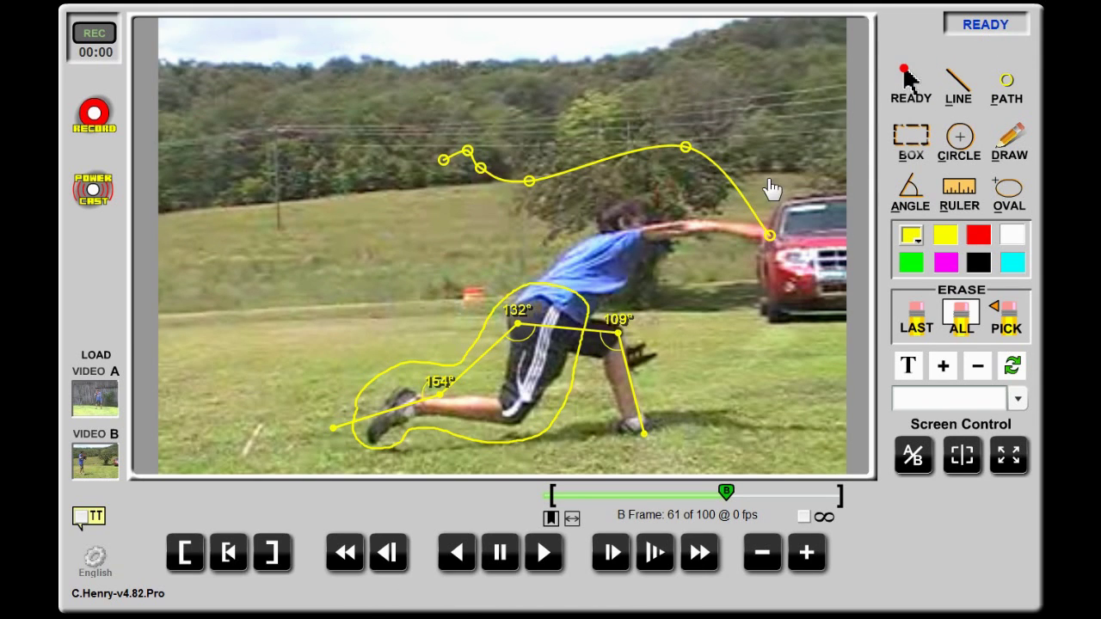
left_click(798, 110)
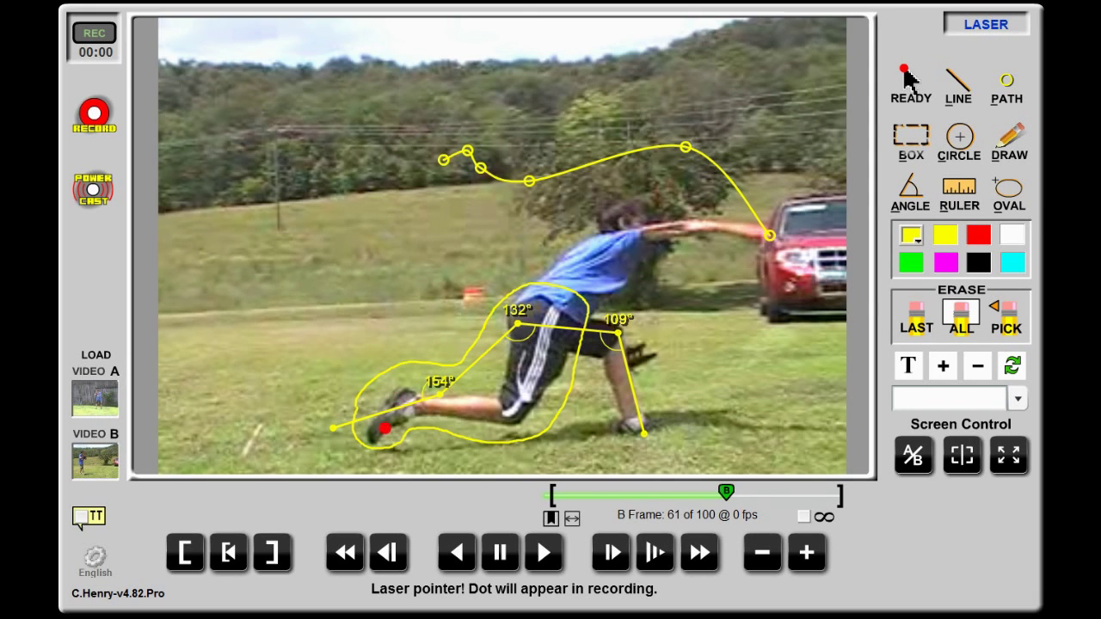
left_click_drag(390, 418, 427, 437)
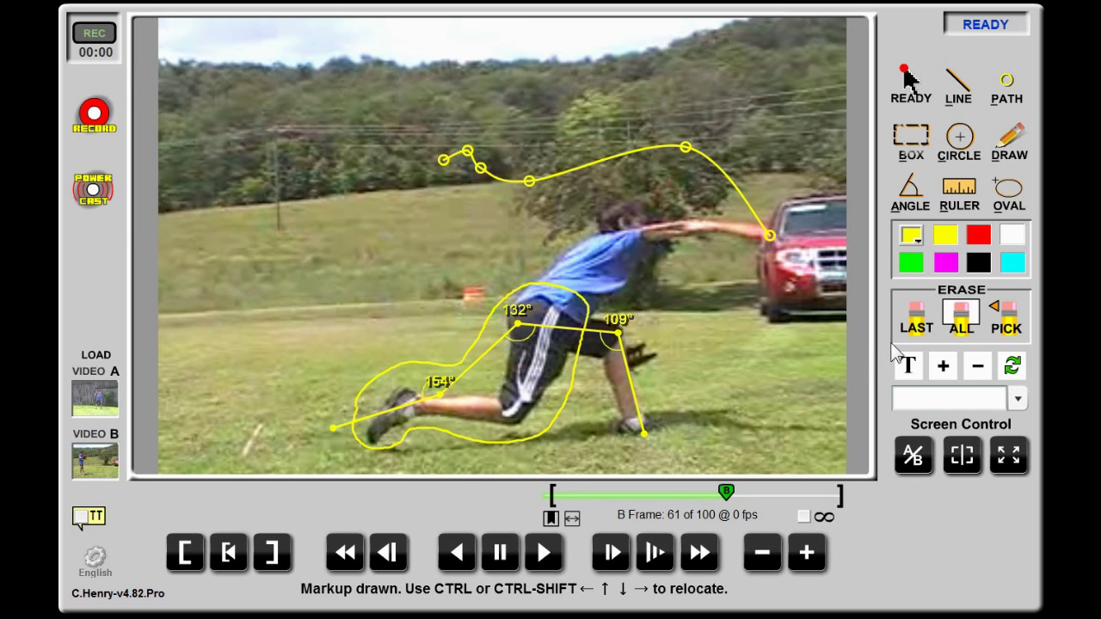
Erase all markups, rewind clip B to the start, and step it forward to frame 35
left_click(957, 337)
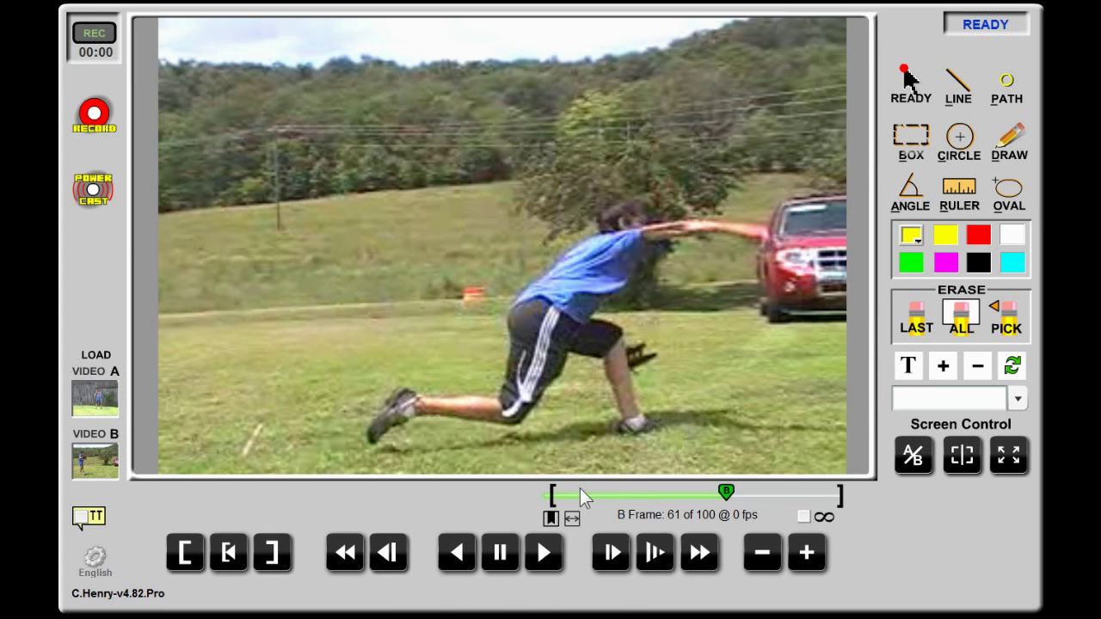
left_click_drag(725, 491, 573, 499)
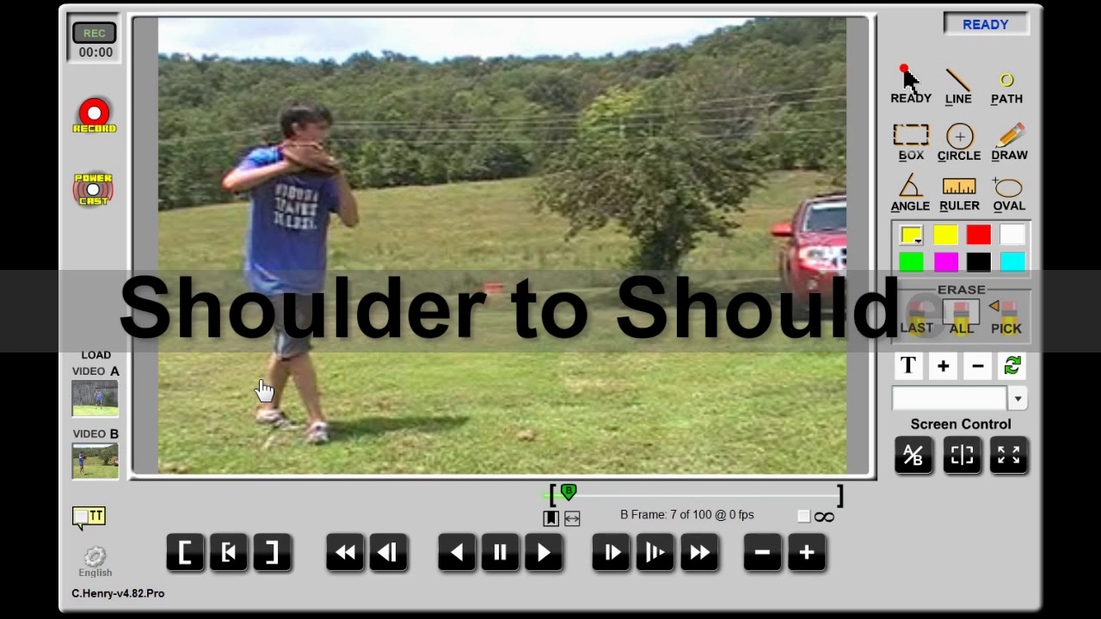
scroll(264, 389, "down", 2)
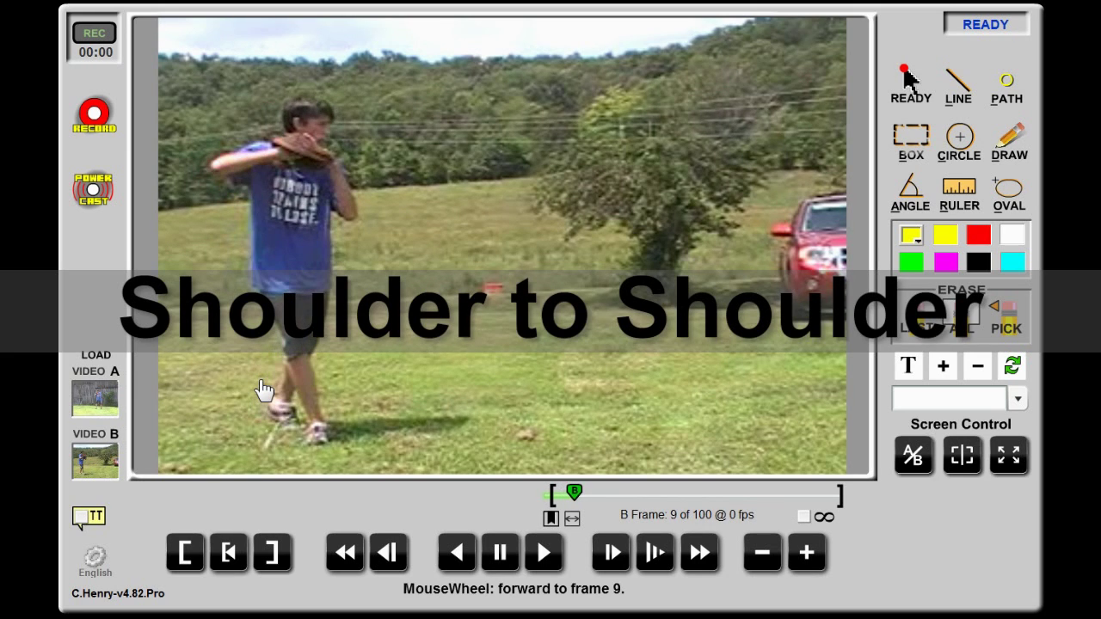
scroll(264, 390, "down", 12)
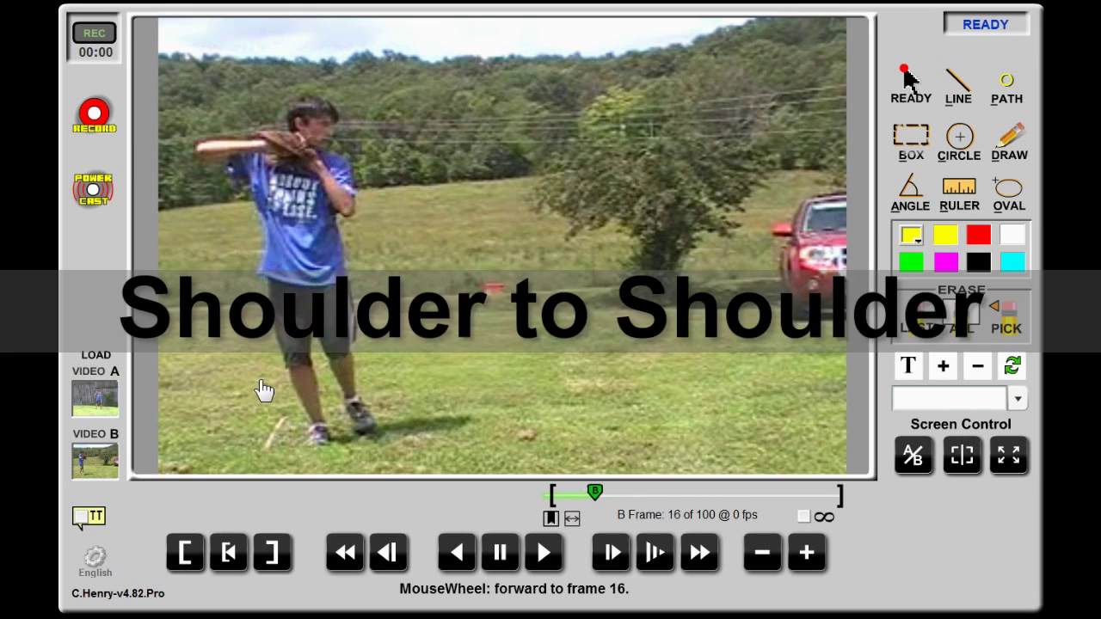
scroll(264, 389, "down", 14)
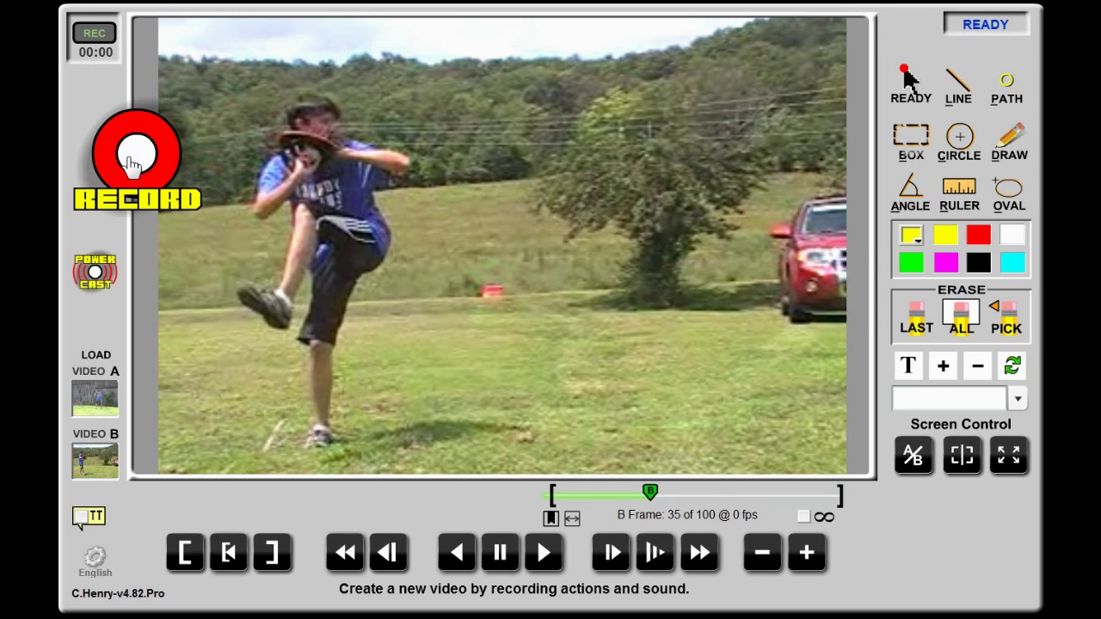
Start recording, draw a box around the pitcher from feet to head, and advance to frame 54
left_click(129, 163)
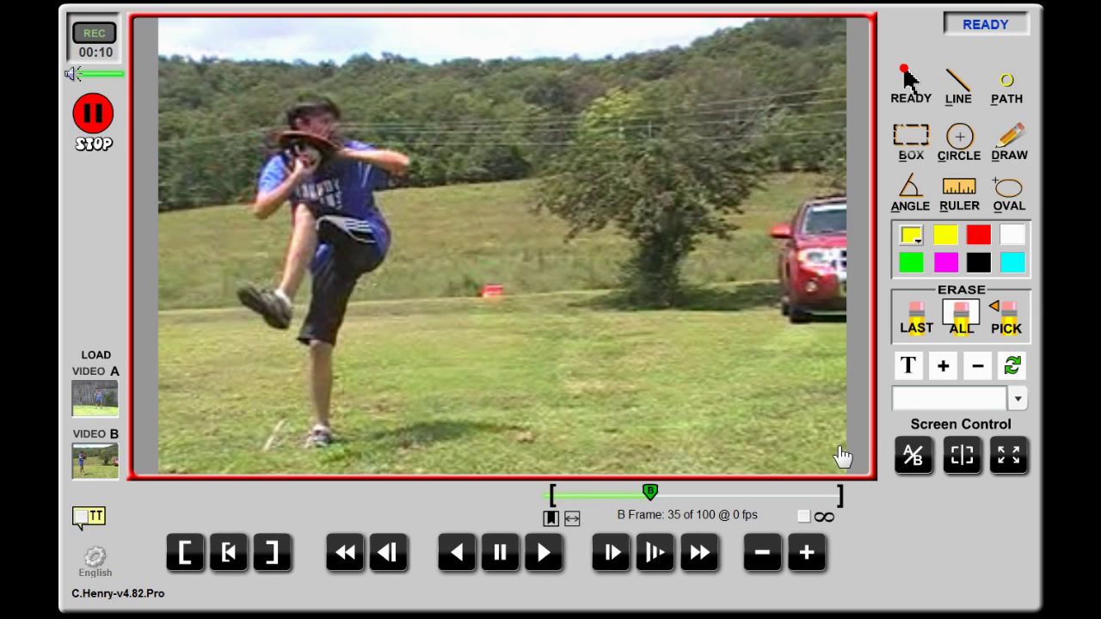
left_click(910, 139)
mouse_move(291, 446)
left_mouse_down()
mouse_move(369, 300)
mouse_move(387, 203)
mouse_move(377, 80)
left_mouse_up()
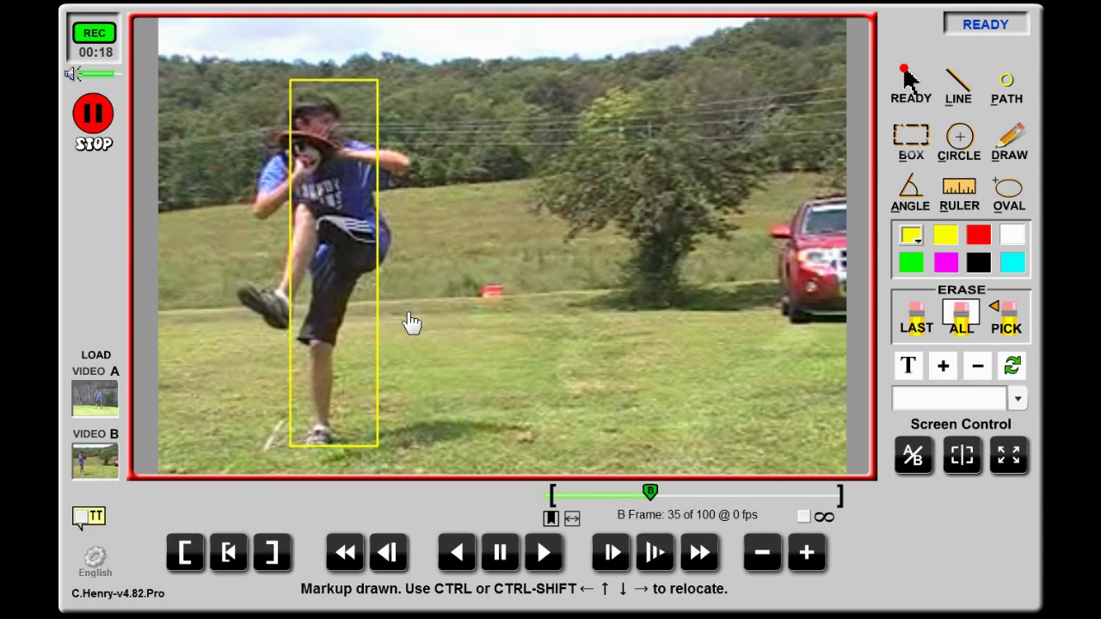
scroll(411, 322, "down", 11)
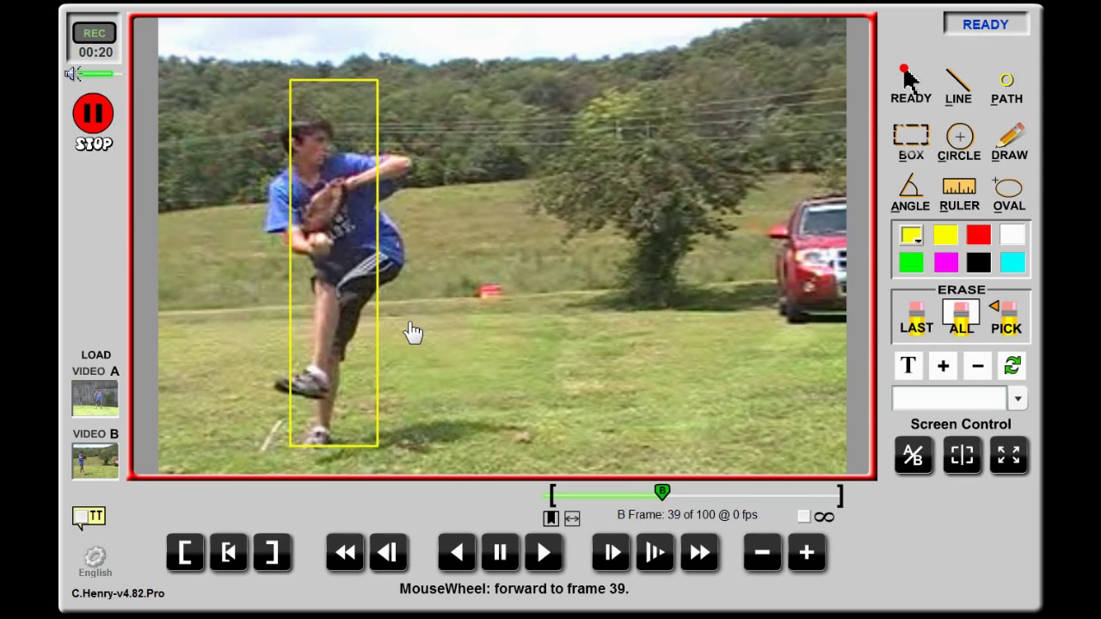
scroll(413, 334, "down", 10)
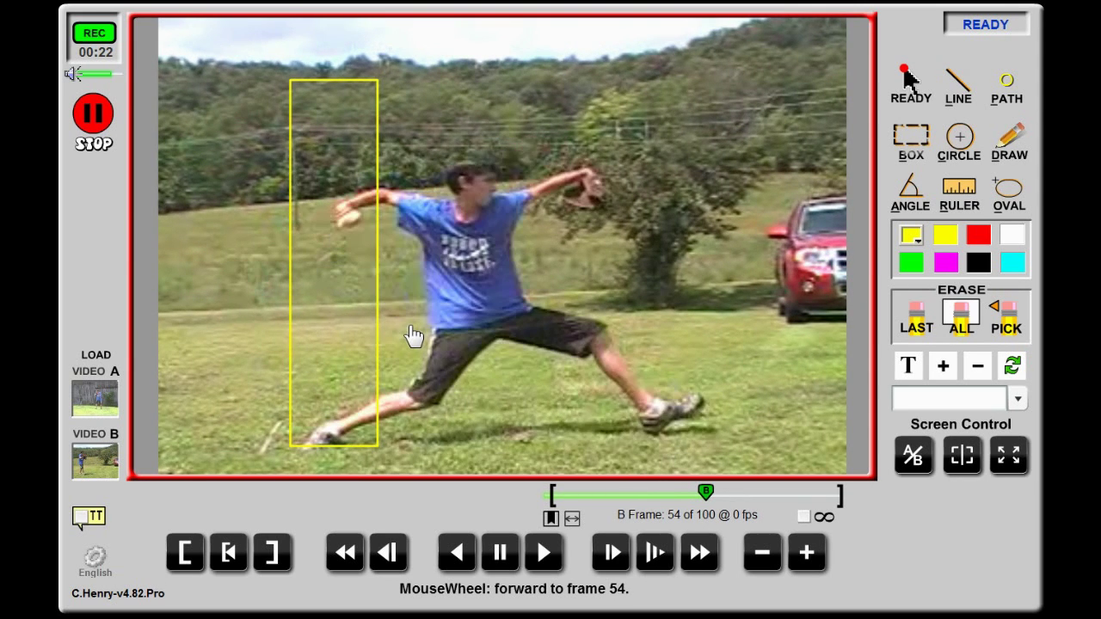
Stop recording and save the session video as Private, with access for two friends
left_click(112, 137)
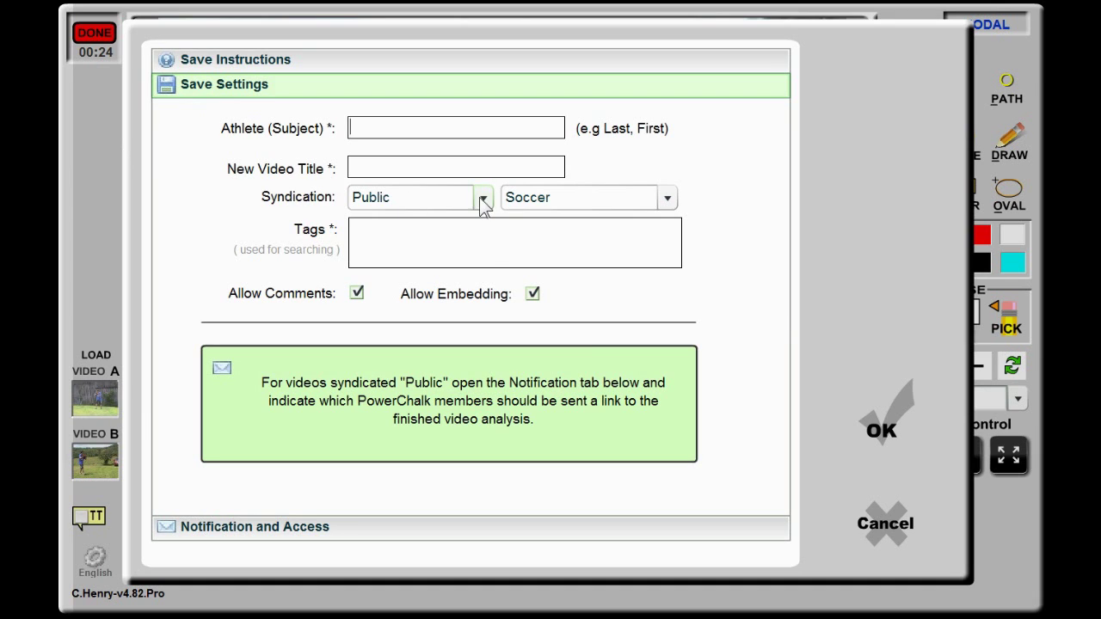
left_click(483, 200)
left_click(435, 251)
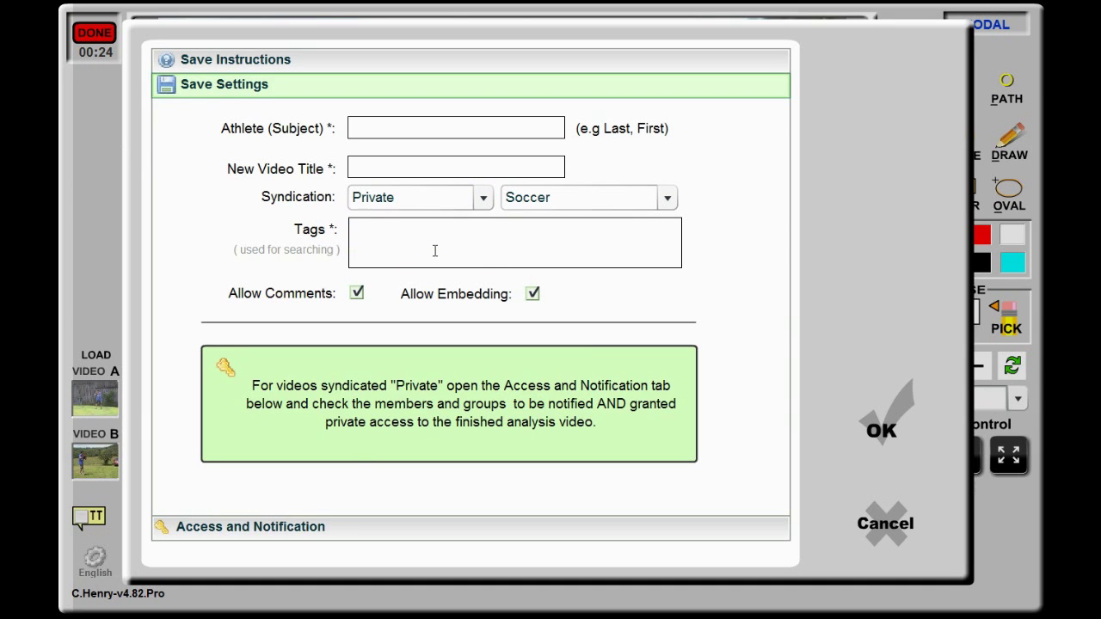
left_click(348, 531)
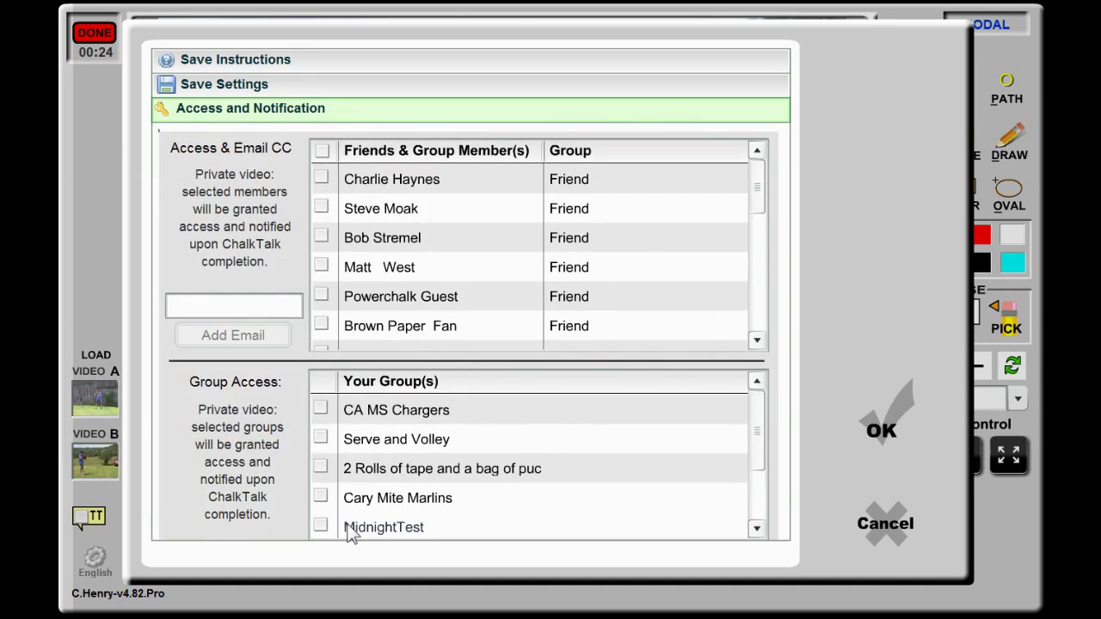
left_click(322, 179)
left_click(322, 208)
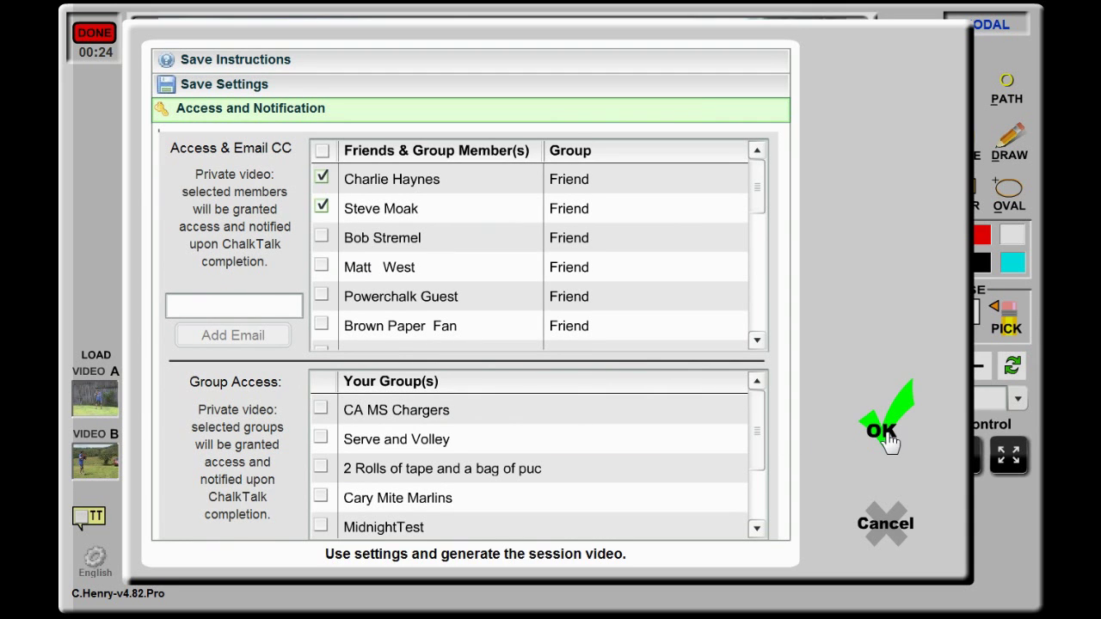
left_click(885, 439)
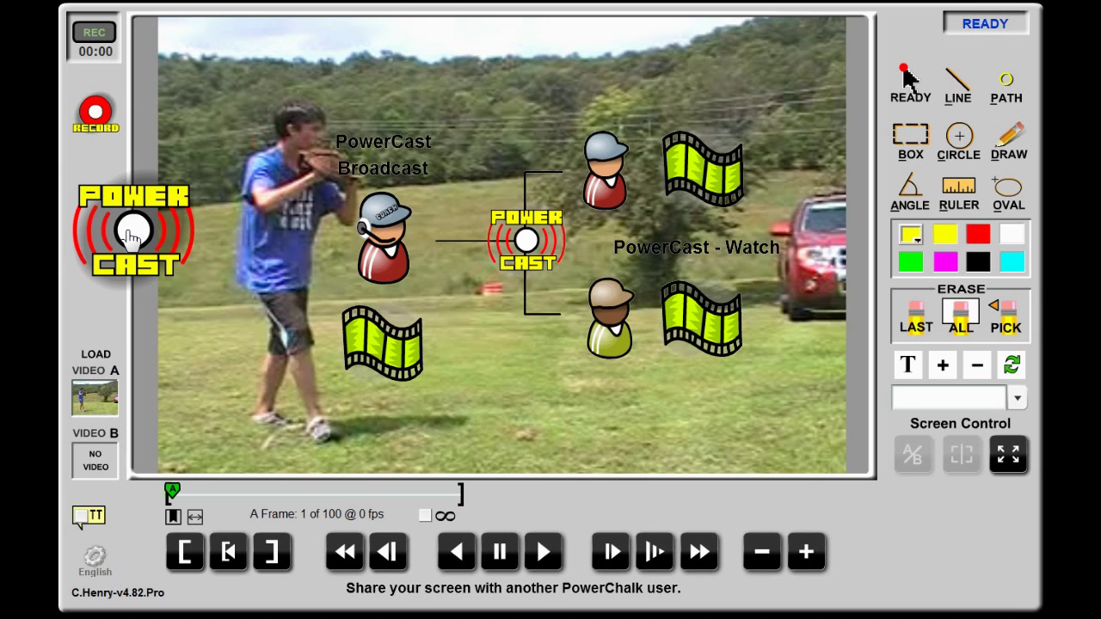
Broadcast my screen as a PowerCast session named 'WhiteSox' with a password
left_click(131, 232)
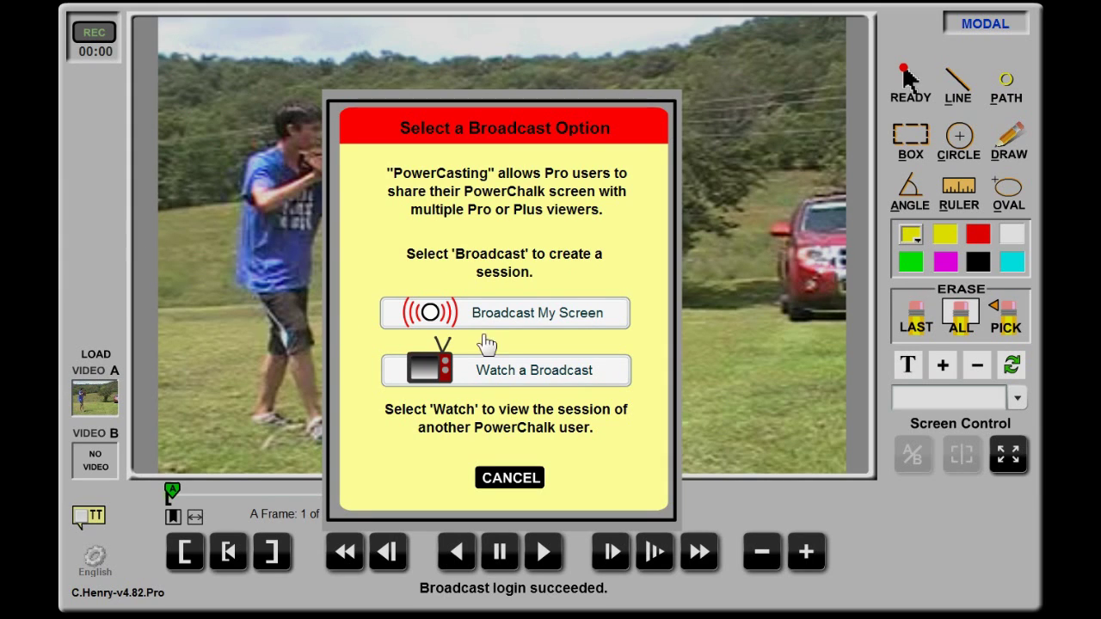
left_click(506, 322)
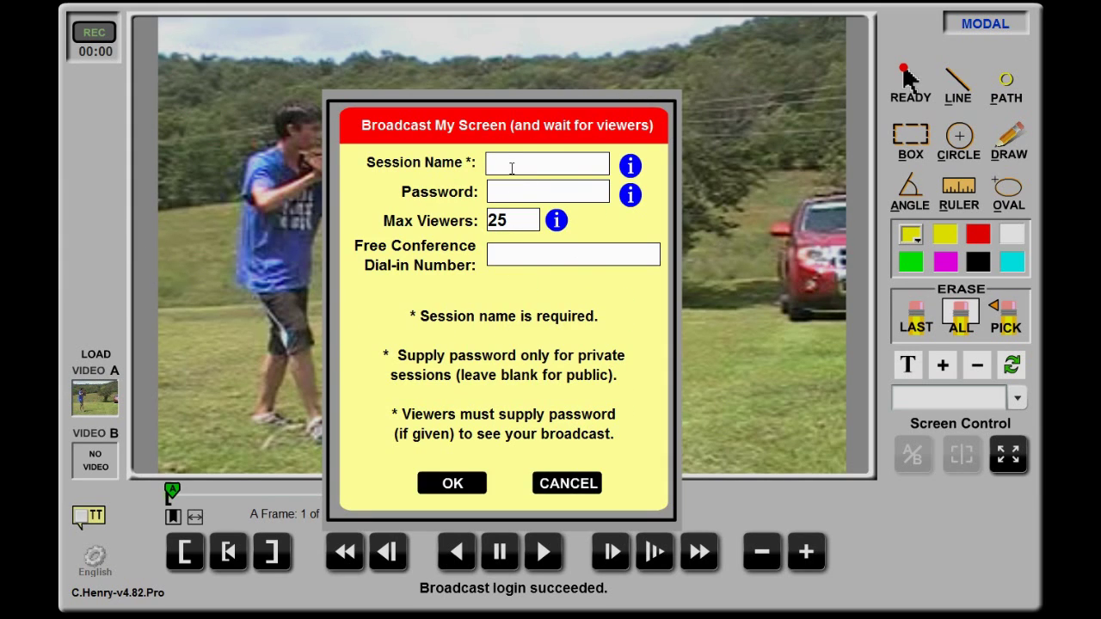
type("WhiteSox")
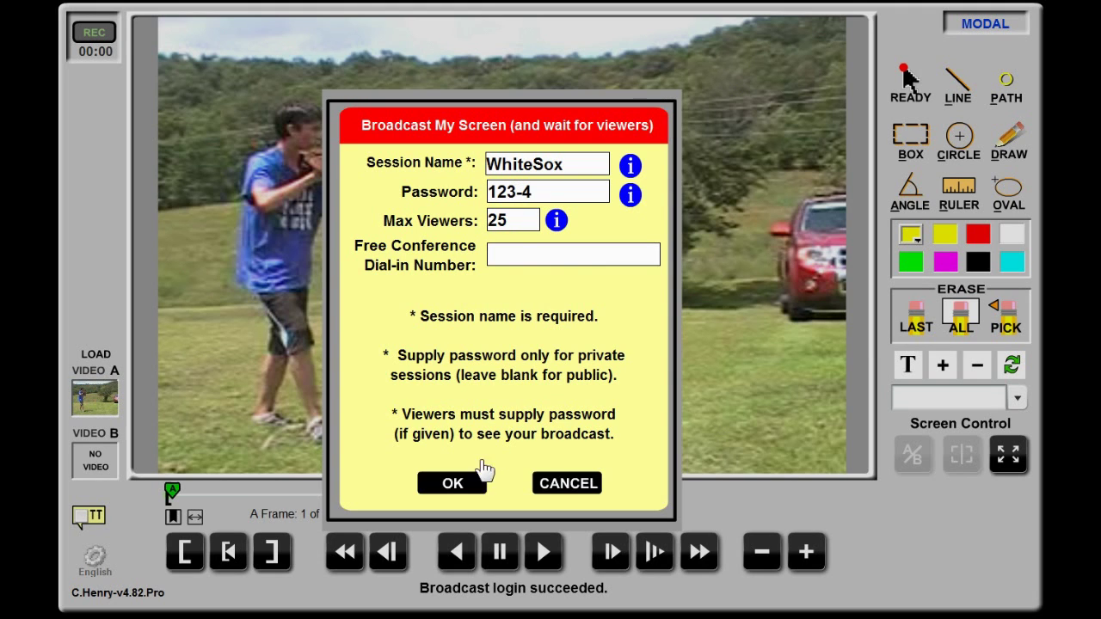
left_click(473, 484)
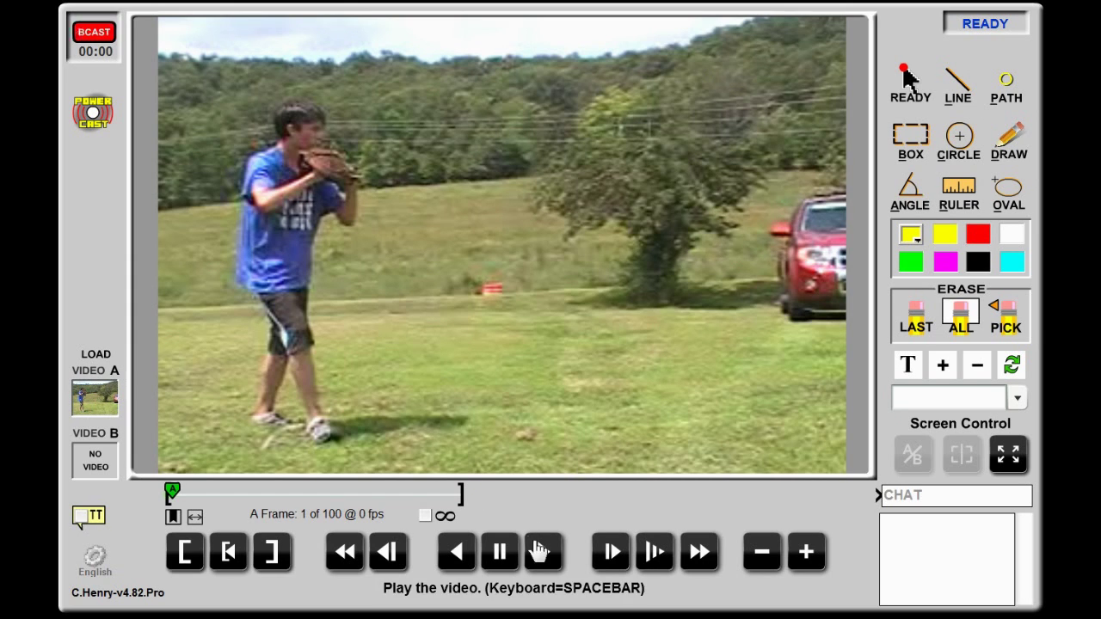
Play in super slow motion, pause at frame 37, circle the pitcher's head, and list connected viewers
left_click(652, 558)
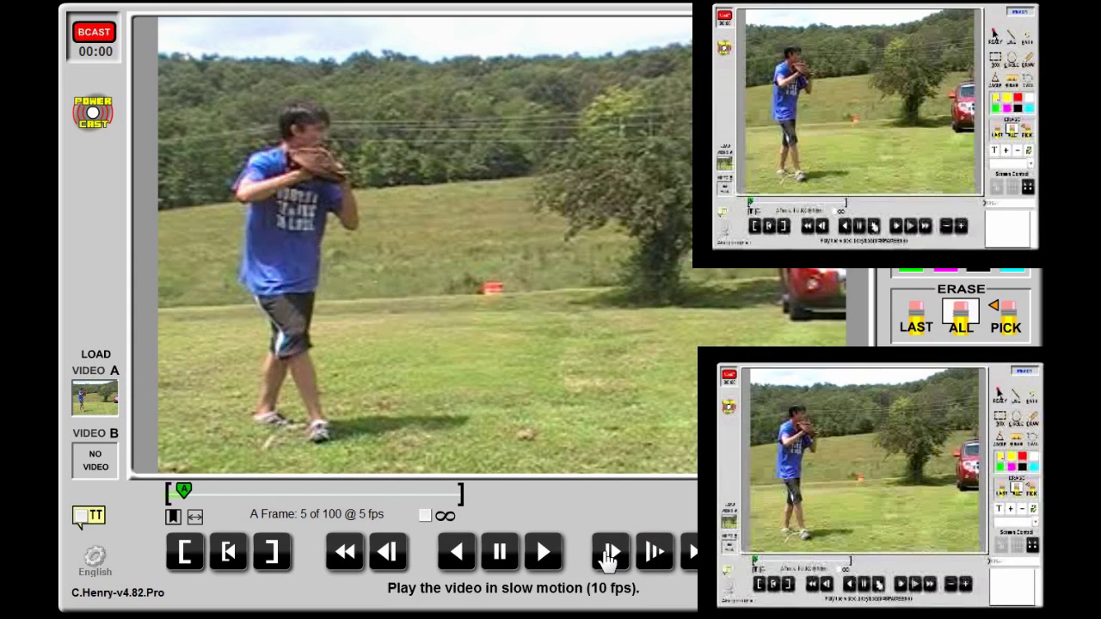
left_click(509, 555)
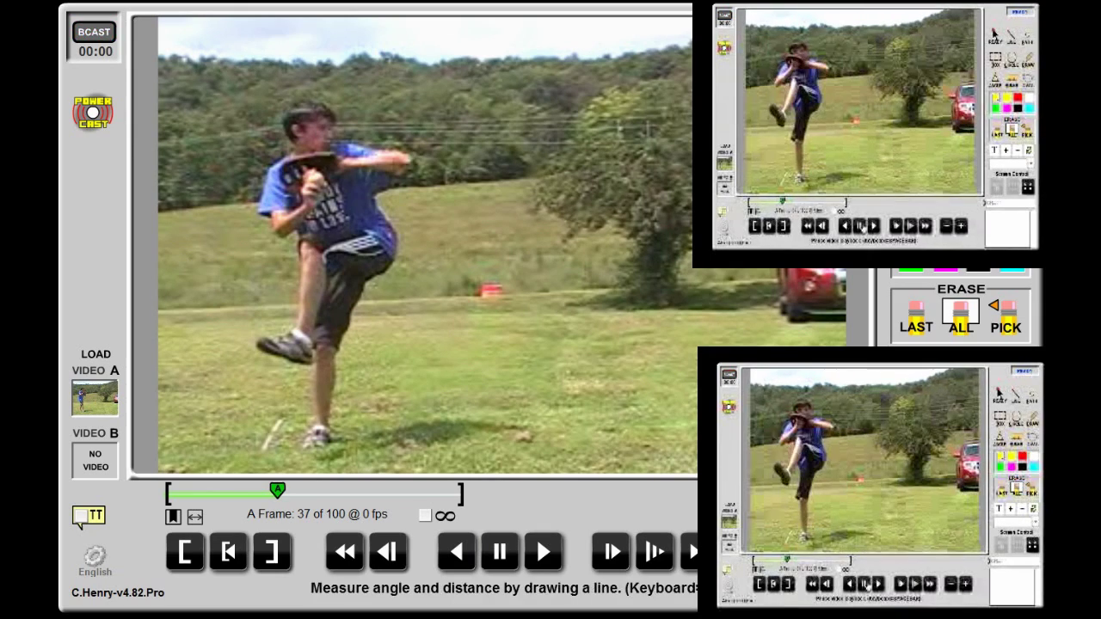
left_click_drag(313, 130, 348, 166)
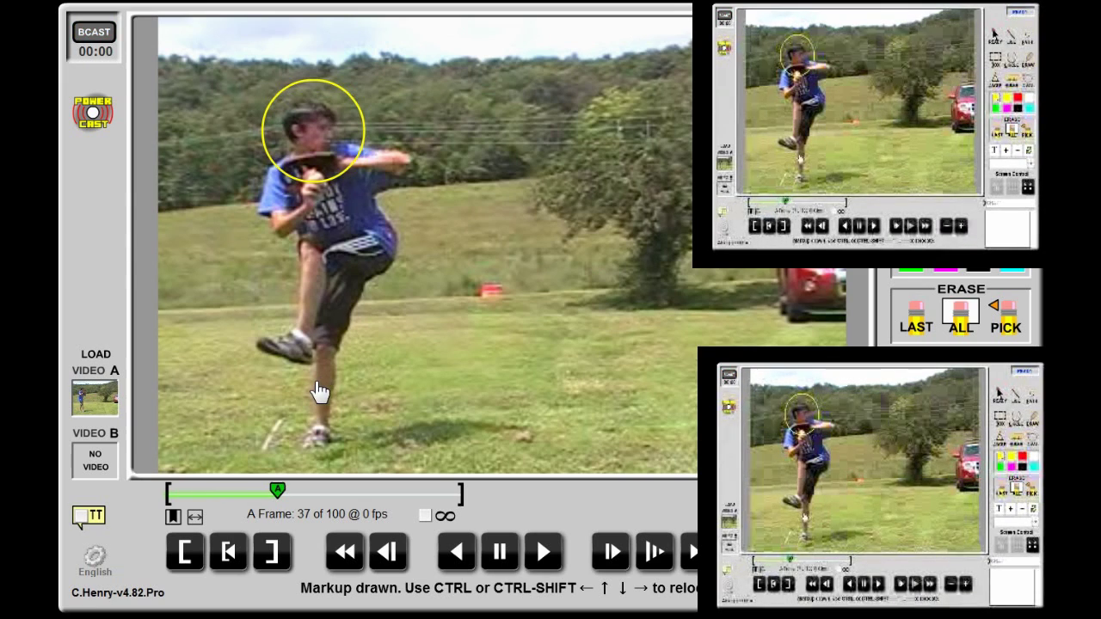
left_click(125, 157)
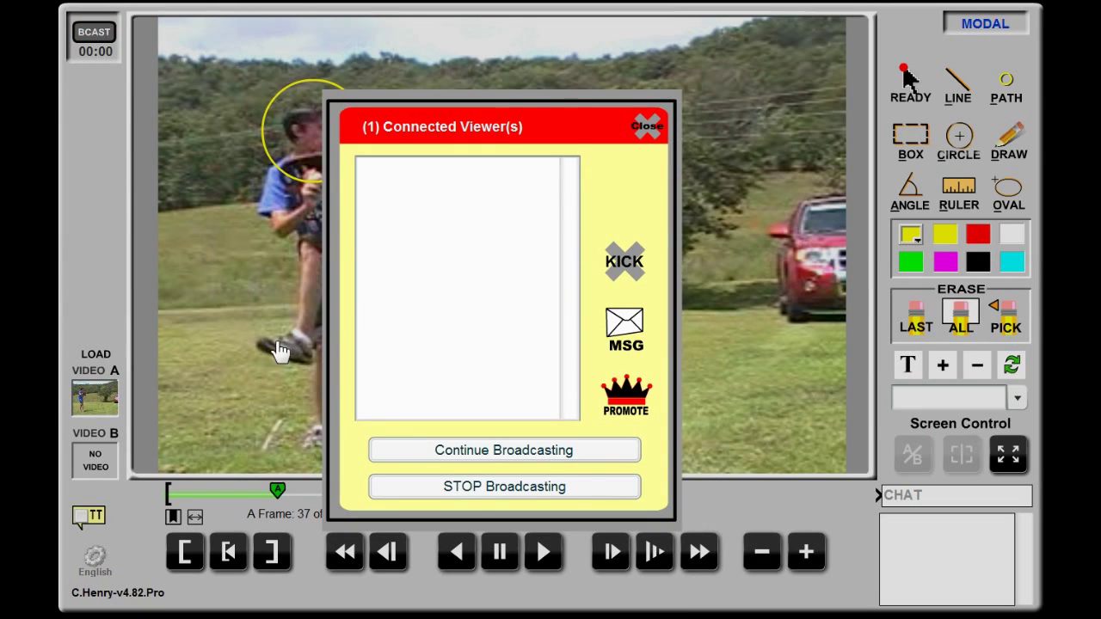
End the WhiteSox broadcast and pause the game pitching clip at frame 153
left_click(513, 496)
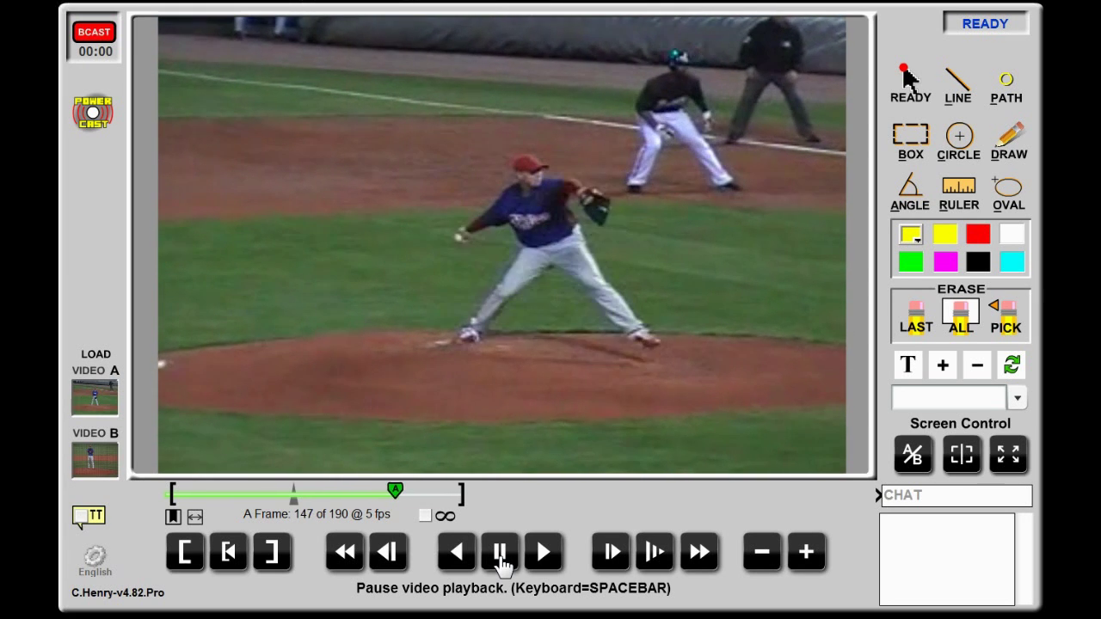
left_click(503, 565)
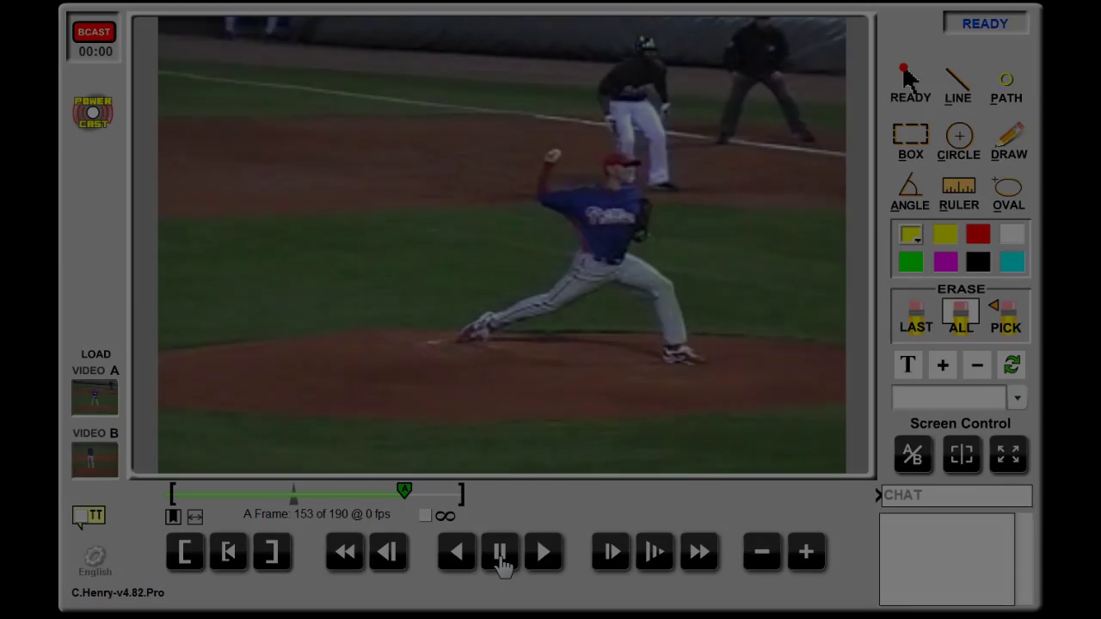